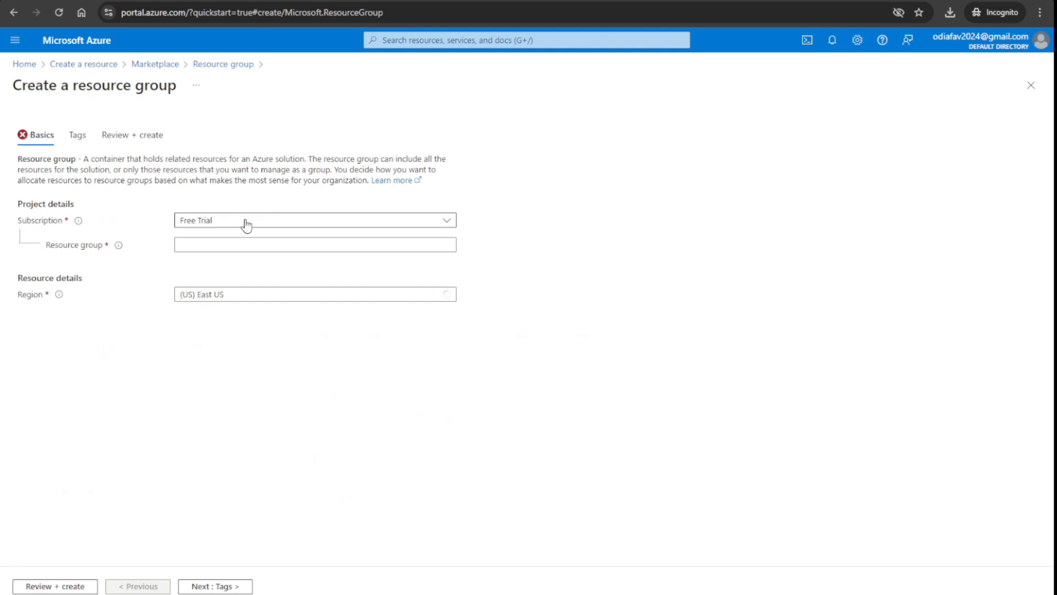
# Step: Fill in the resource group basics with the Free Trial subscription, the name rgdemo and the region (Europe) West Europe
pyautogui.click(243, 224)
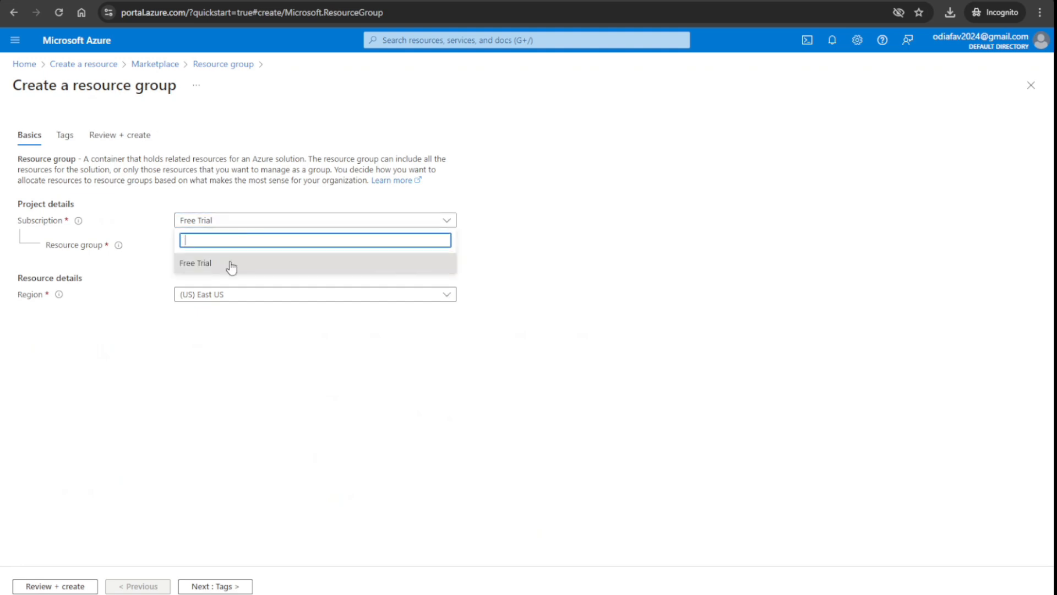
pyautogui.click(232, 264)
pyautogui.click(228, 244)
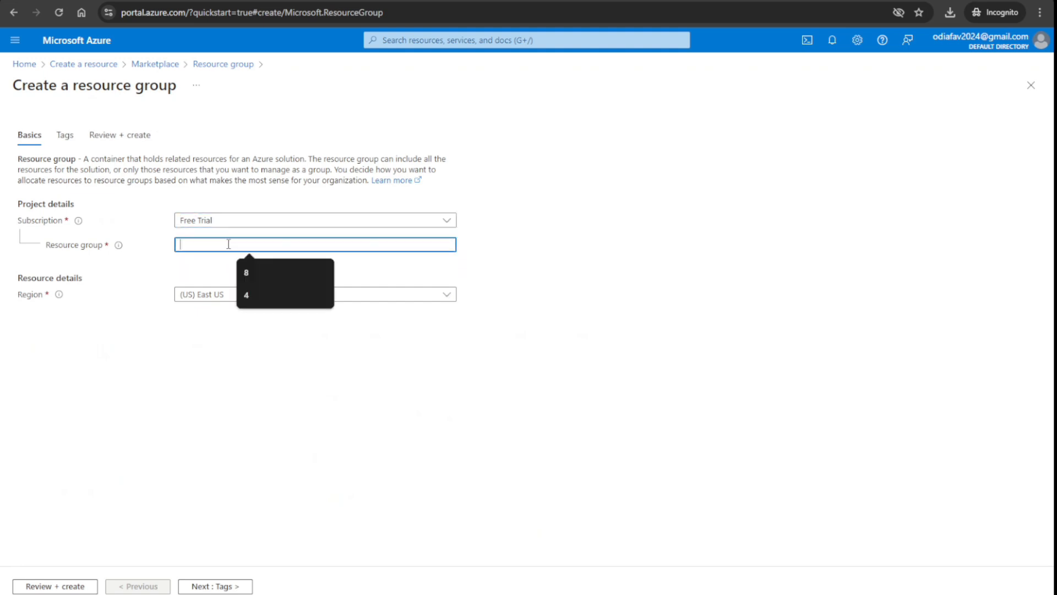
pyautogui.write('rgdemo')
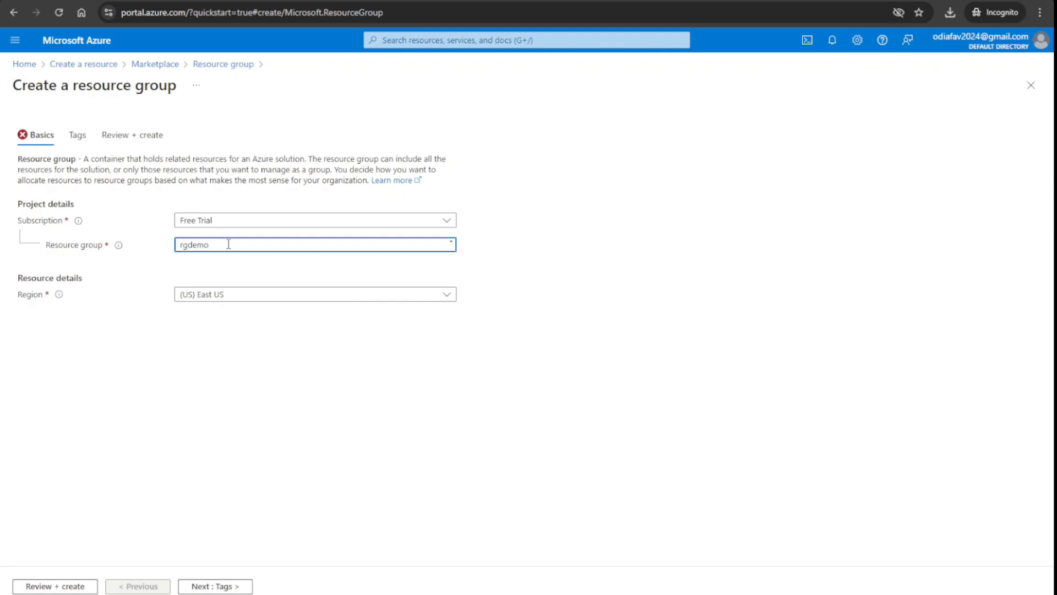
pyautogui.click(231, 302)
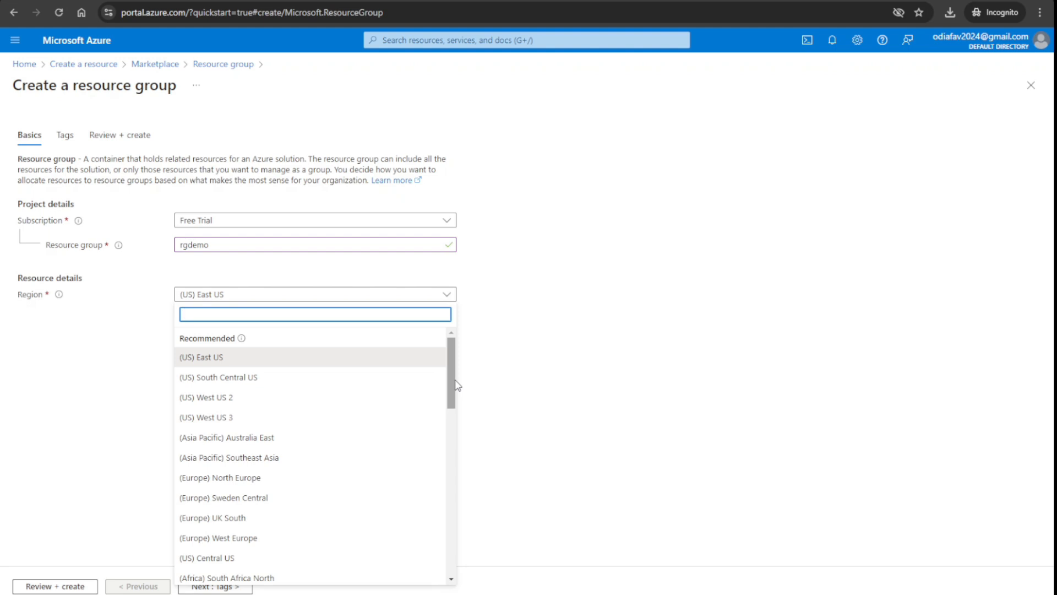
pyautogui.scroll(-2, 455, 388)
pyautogui.write('west eu')
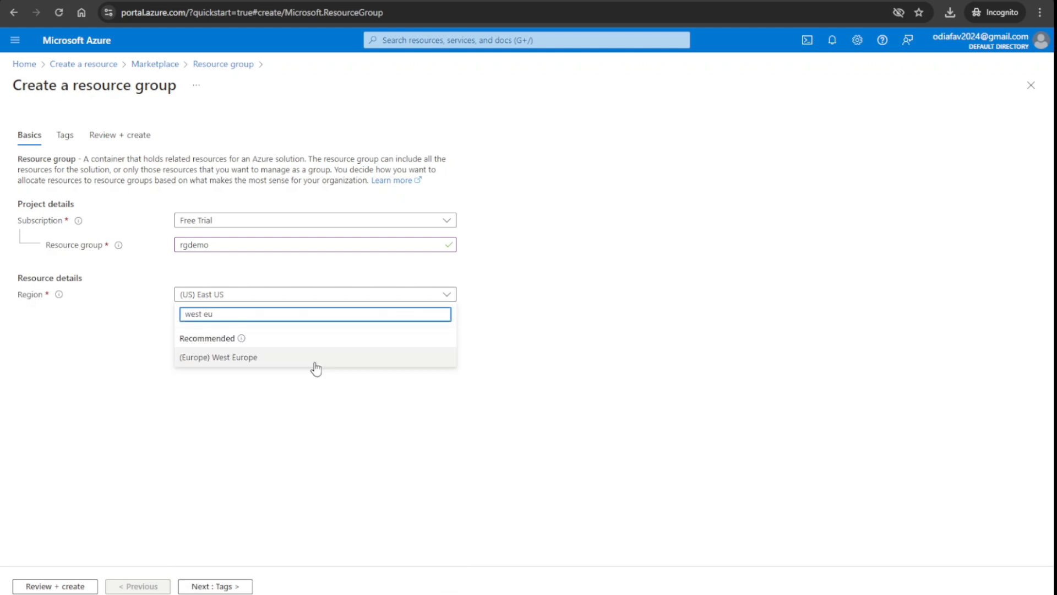
pyautogui.click(316, 360)
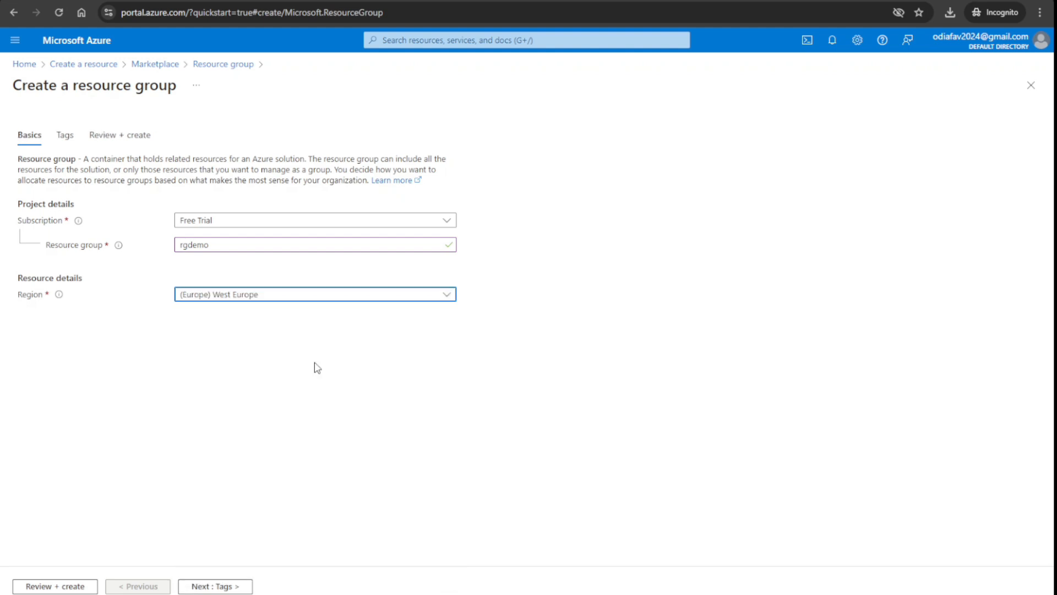
# Step: Create the rgdemo resource group without adding tags and open its overview
pyautogui.click(214, 586)
pyautogui.click(239, 587)
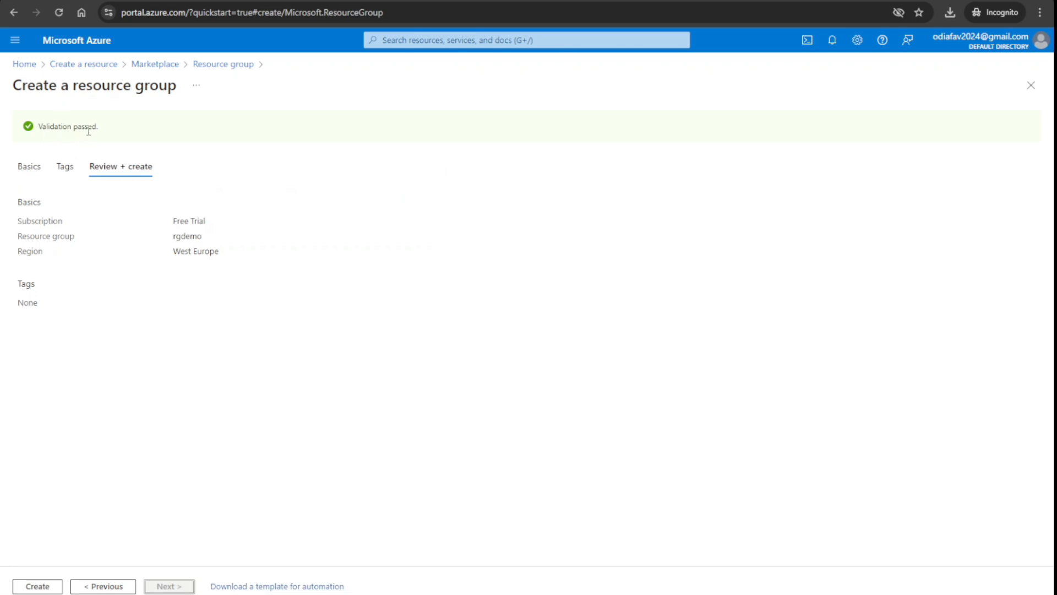
pyautogui.click(45, 587)
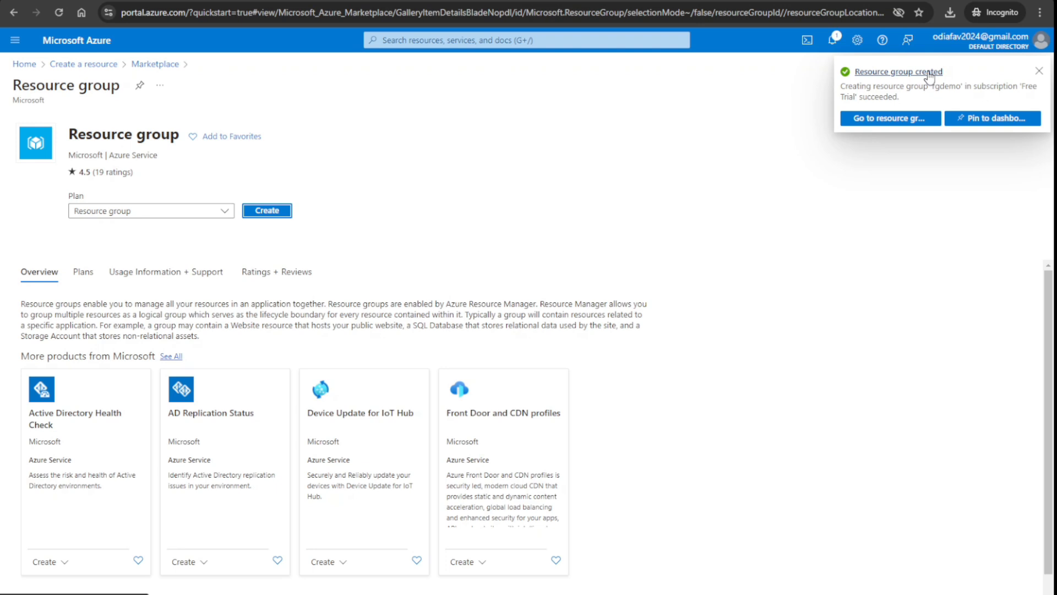
pyautogui.click(895, 123)
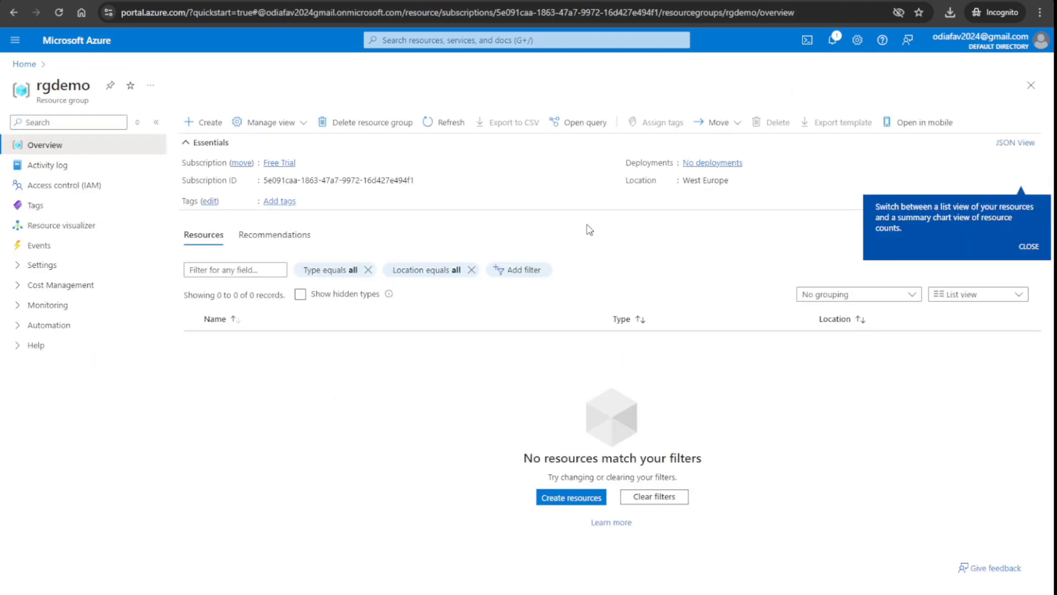
# Step: Search the Marketplace from rgdemo for "data factory" and start creating a Data Factory
pyautogui.click(200, 123)
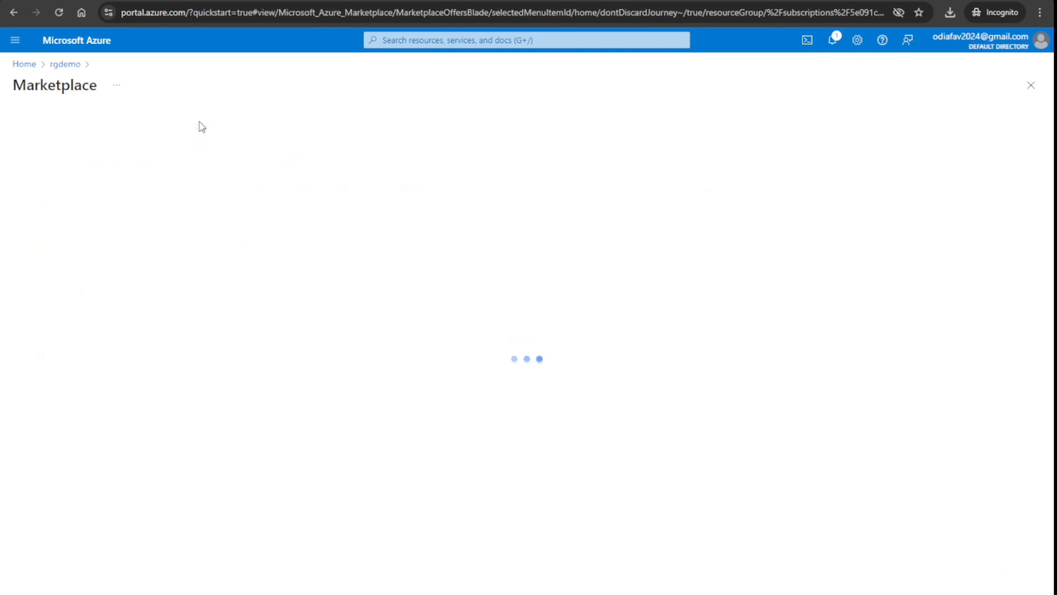
pyautogui.click(219, 132)
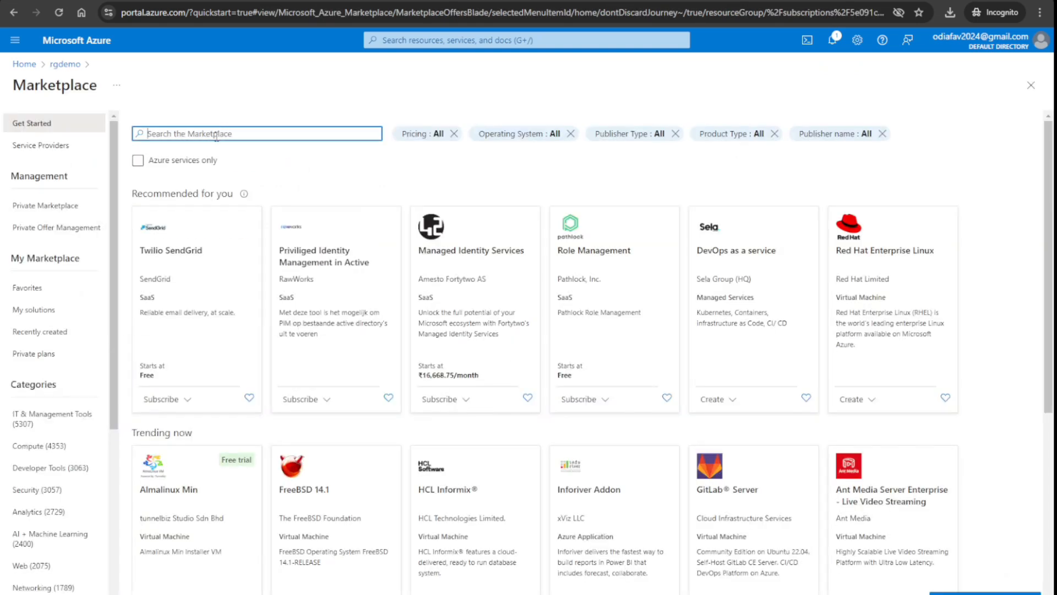
pyautogui.write('data factory')
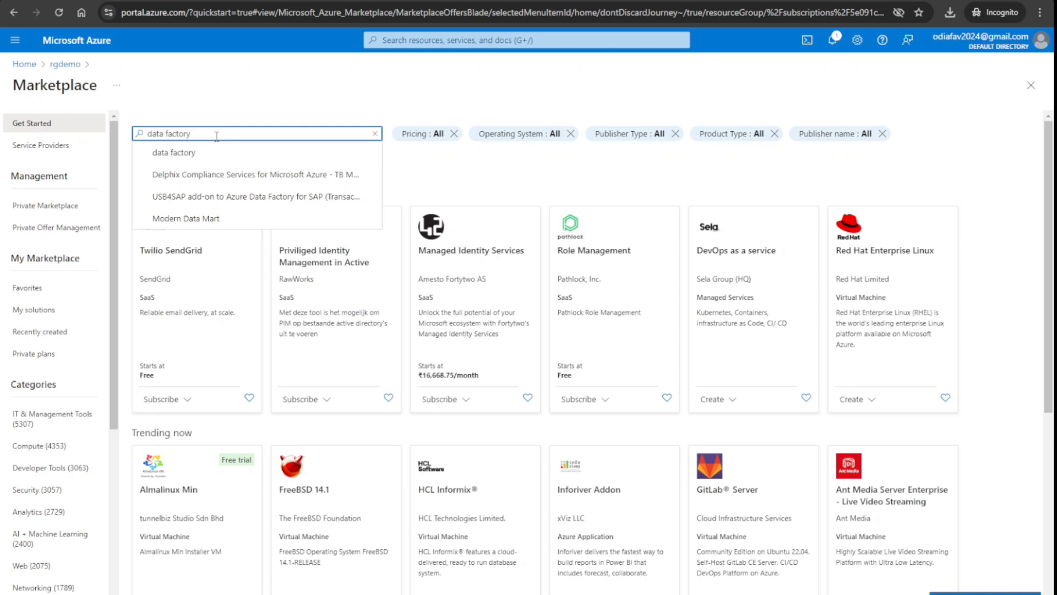
pyautogui.click(214, 154)
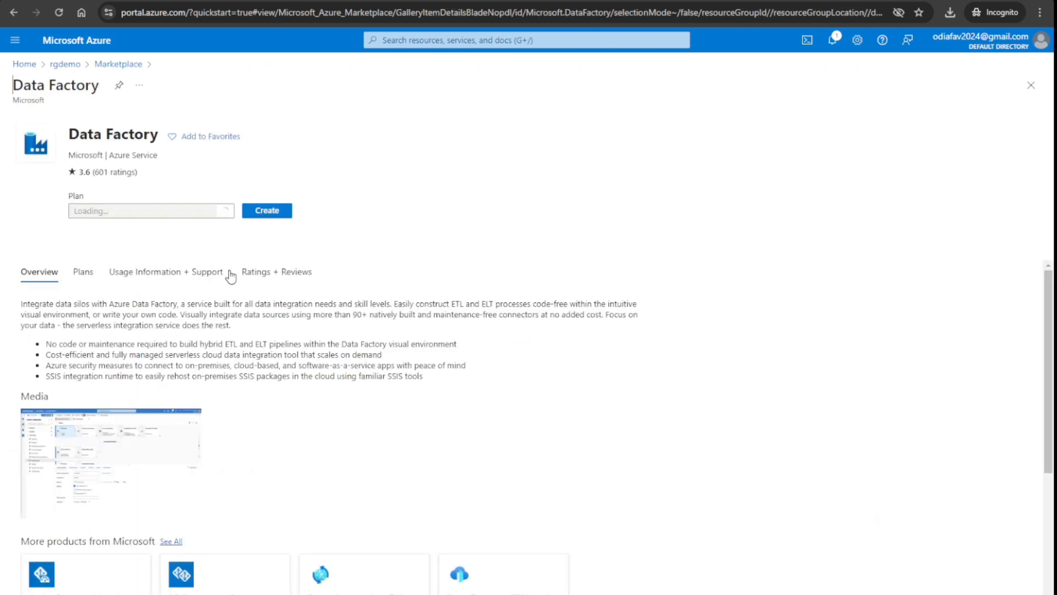
pyautogui.click(271, 215)
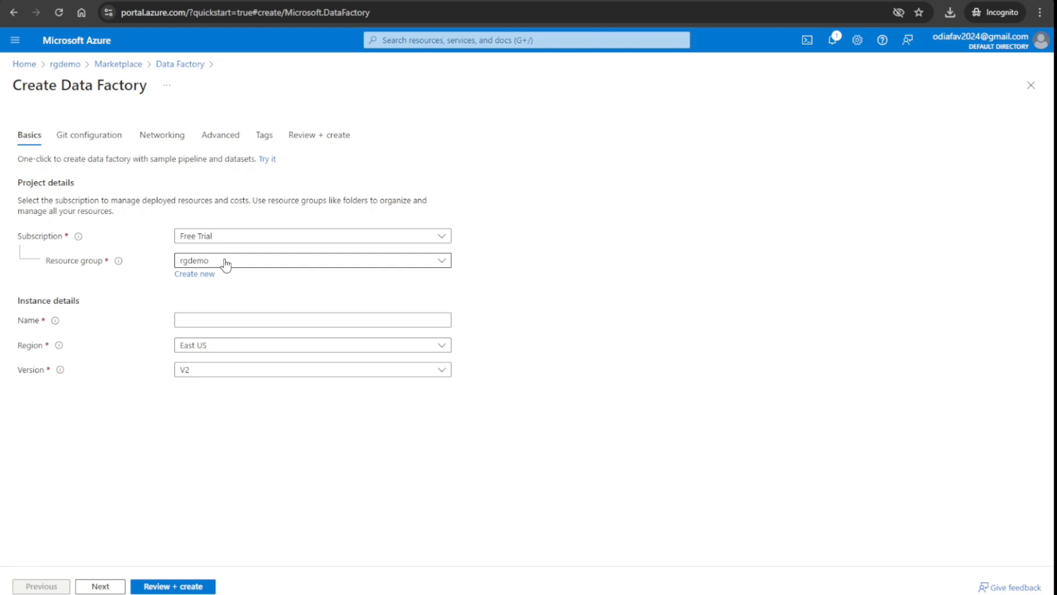
# Step: Name the data factory adf-of24tech, set its region to West Europe, and submit it for creation
pyautogui.click(209, 320)
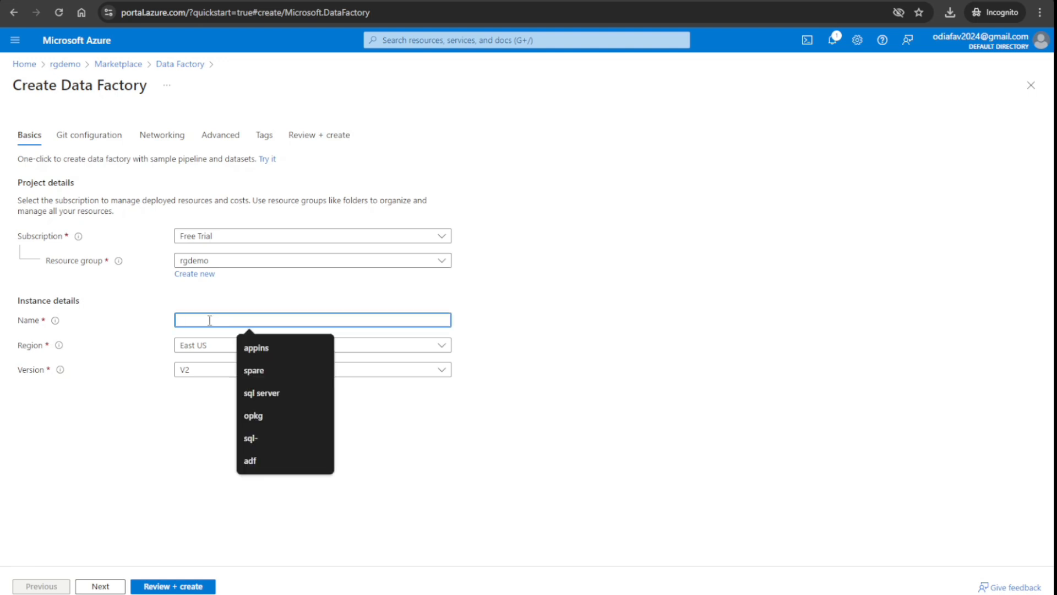
pyautogui.write('adf-of24tech')
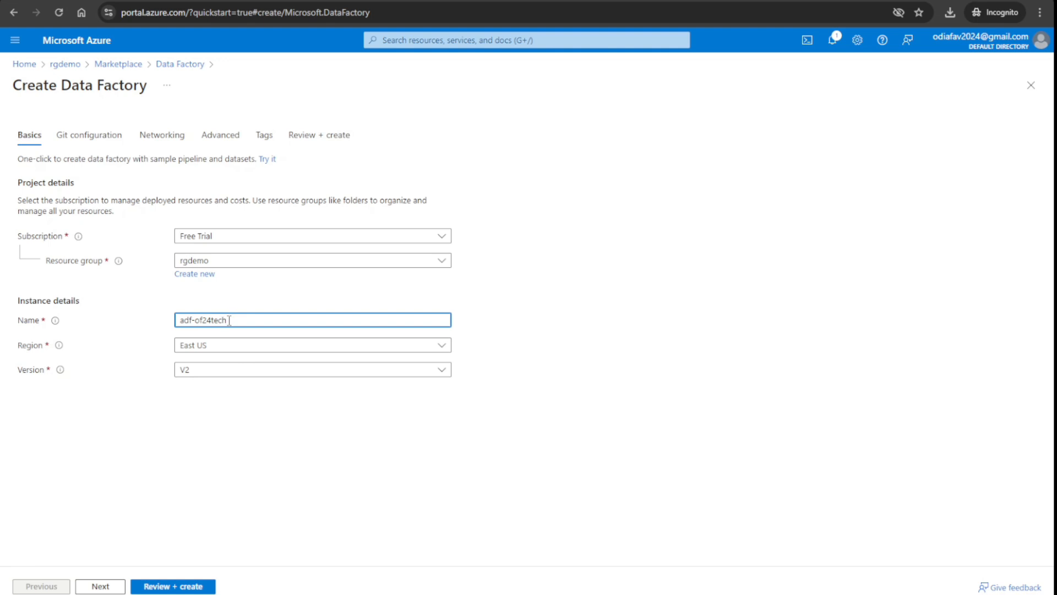
pyautogui.click(226, 347)
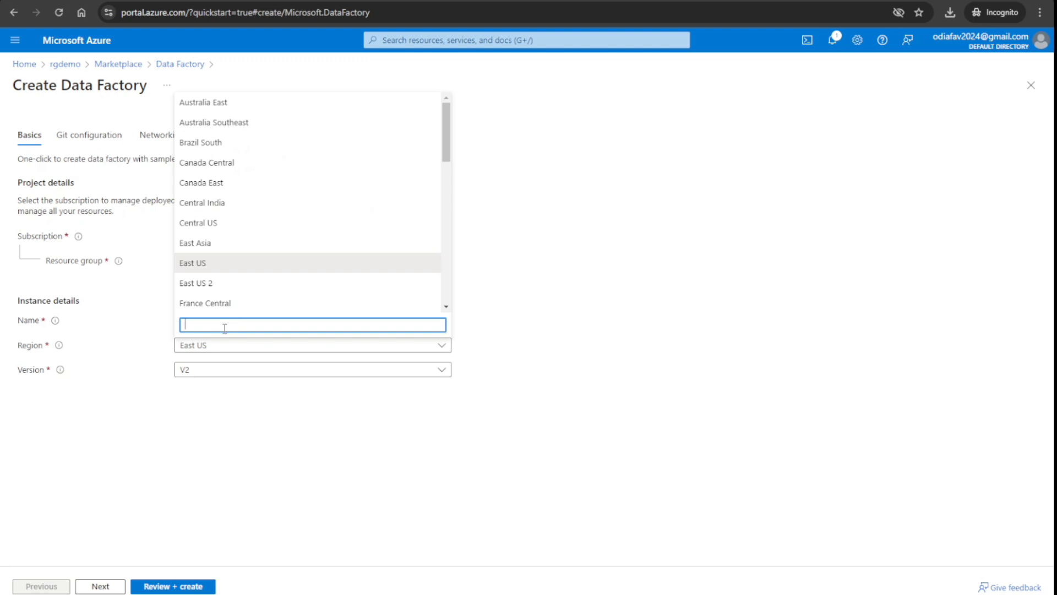
pyautogui.write('west eu')
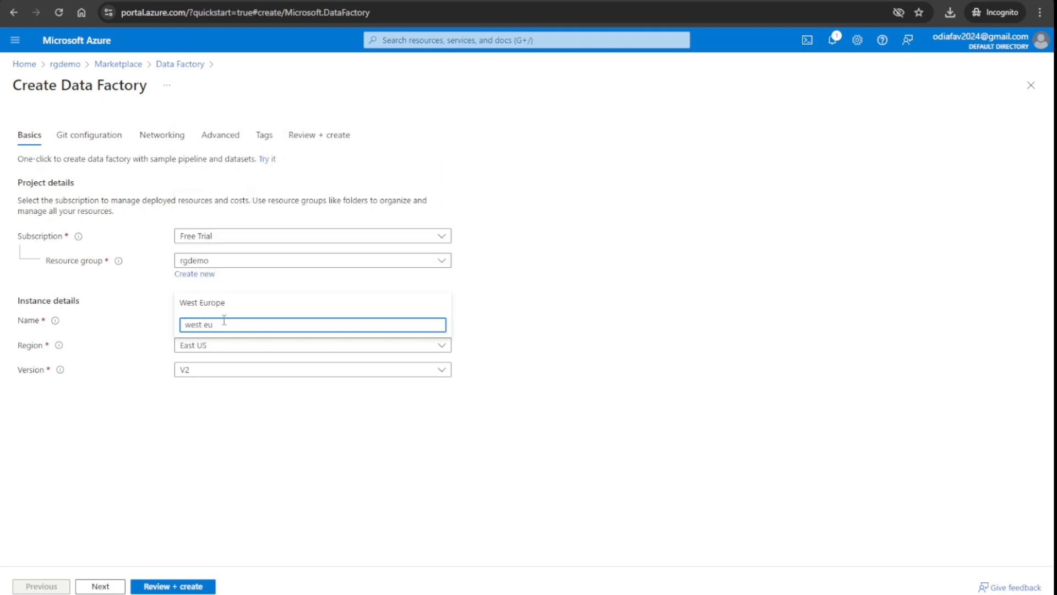
pyautogui.click(226, 303)
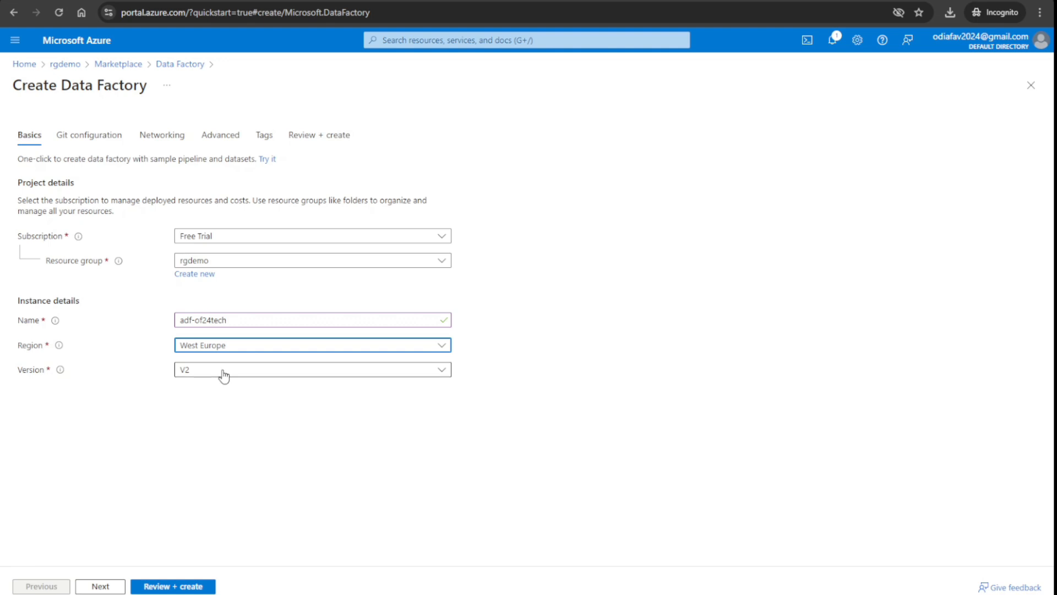
pyautogui.click(160, 587)
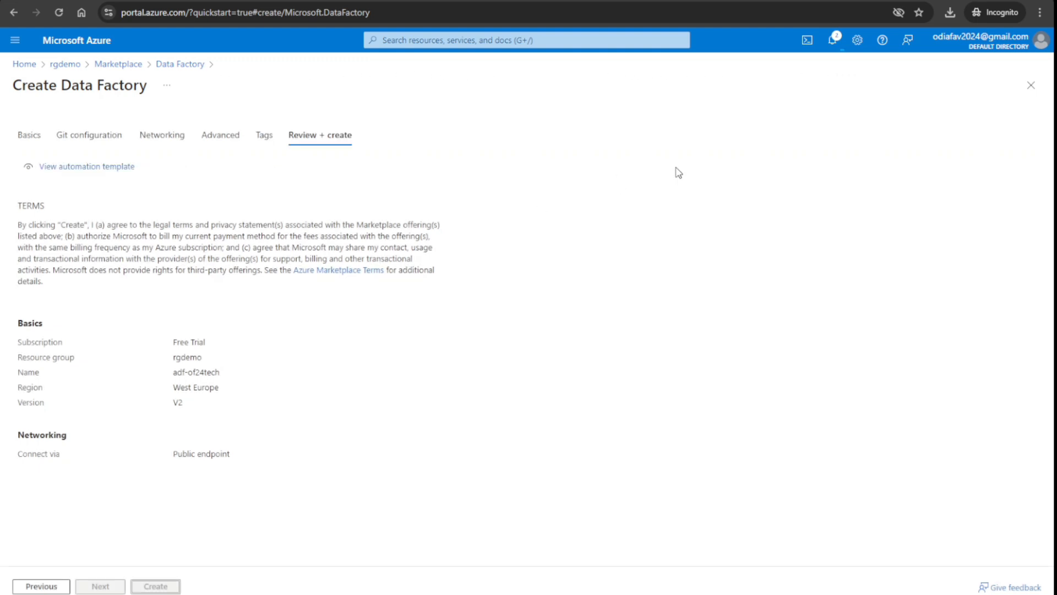
# Step: Check the deployment notifications, then open the deployed data factory's overview and dismiss the service menu tip
pyautogui.click(833, 44)
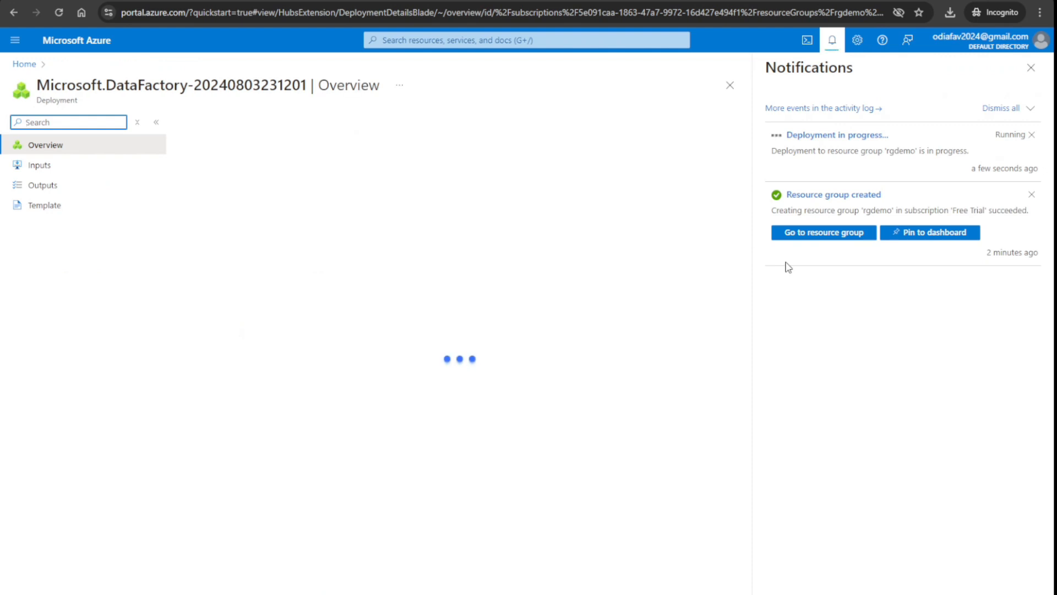
pyautogui.click(831, 43)
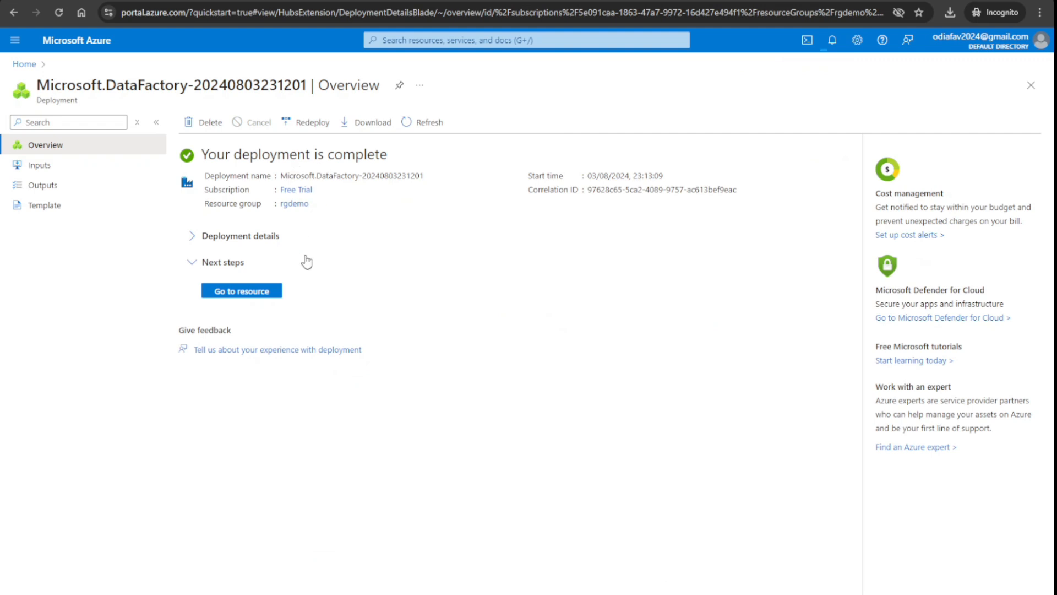
pyautogui.click(262, 302)
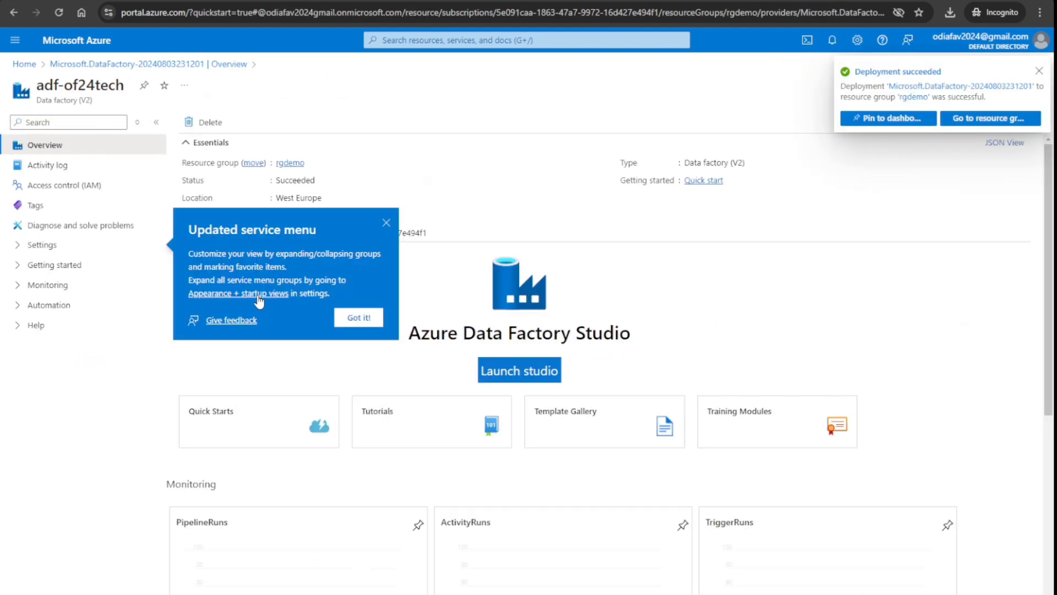
pyautogui.click(386, 224)
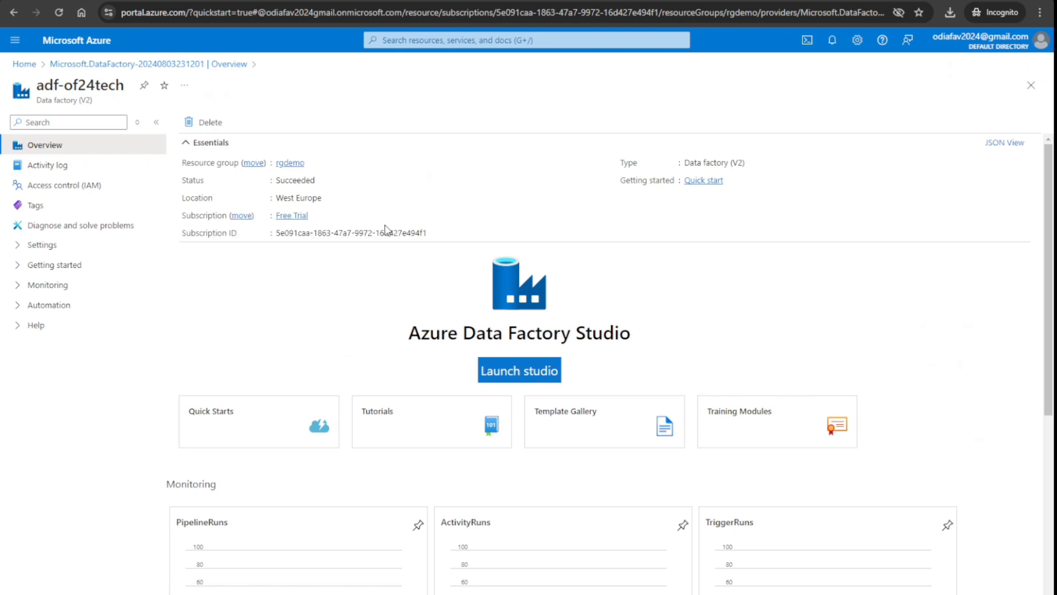
# Step: Return to the rgdemo resource group and start creating a storage account from the Marketplace
pyautogui.click(77, 40)
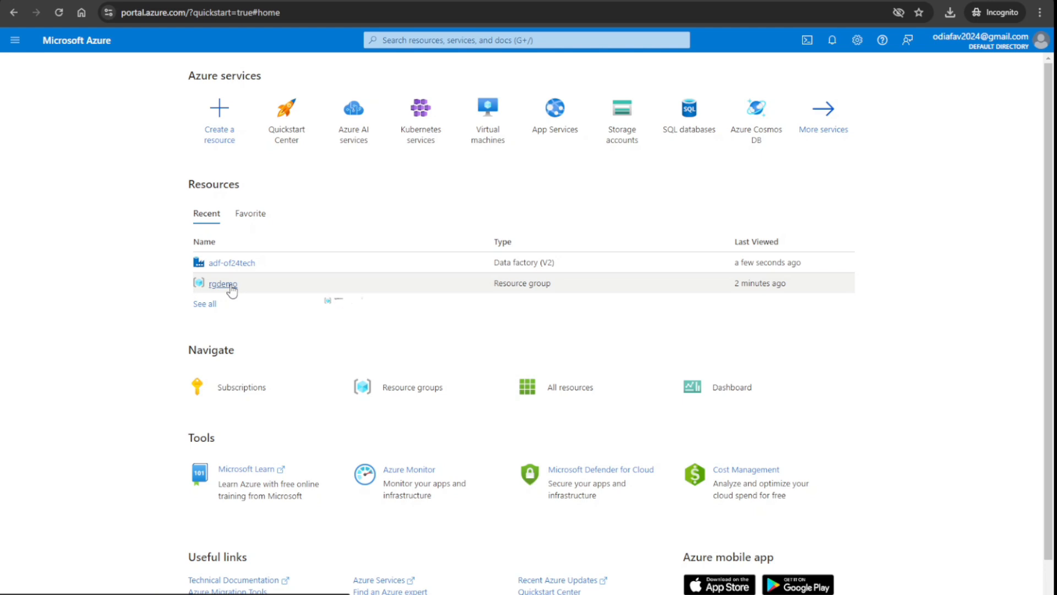
pyautogui.click(227, 285)
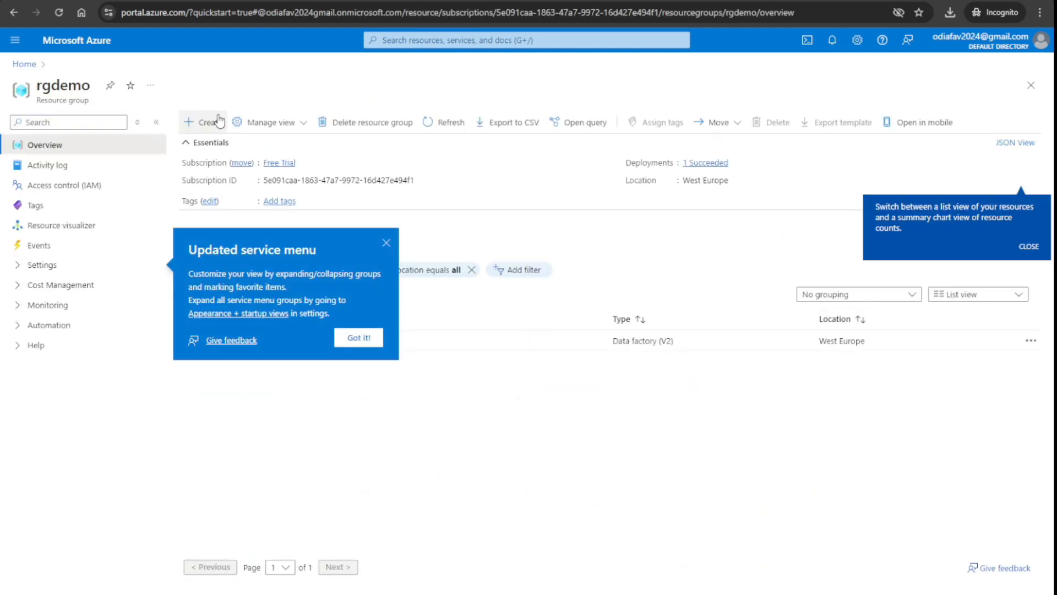
pyautogui.click(218, 121)
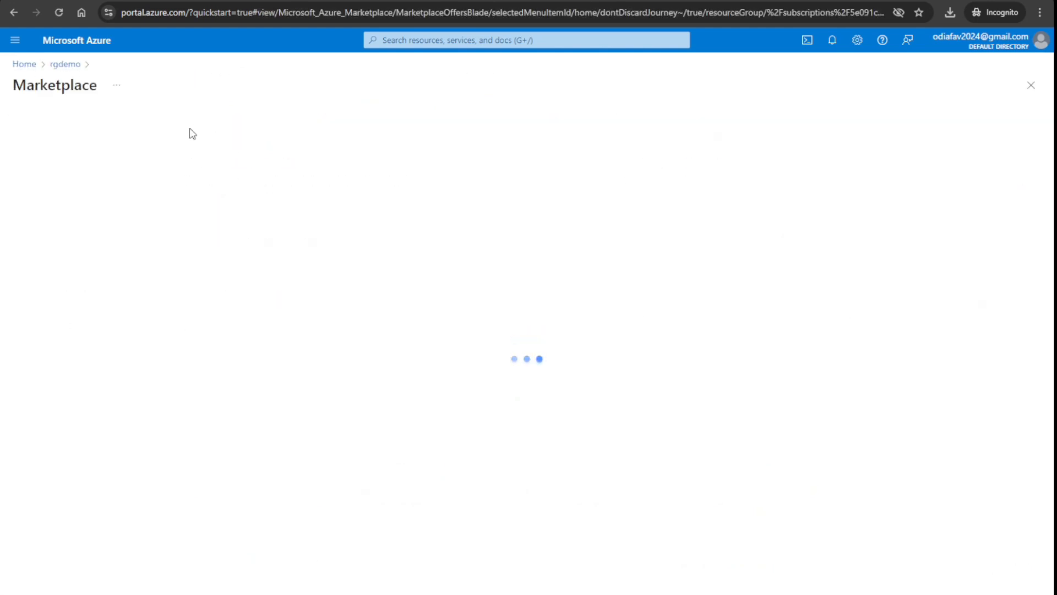
pyautogui.click(188, 133)
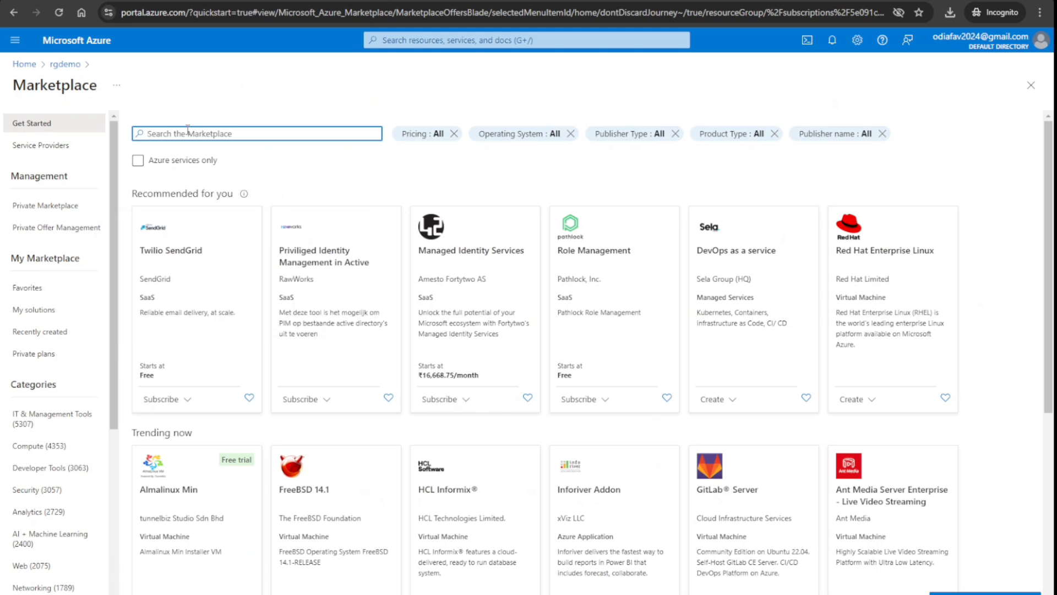
pyautogui.write('storage acc')
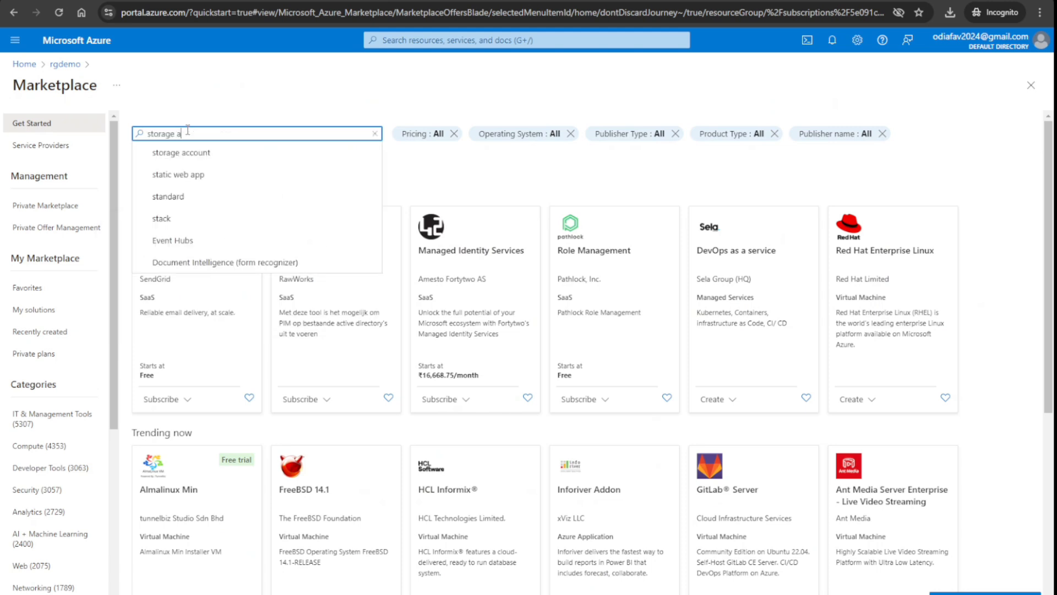
pyautogui.click(193, 153)
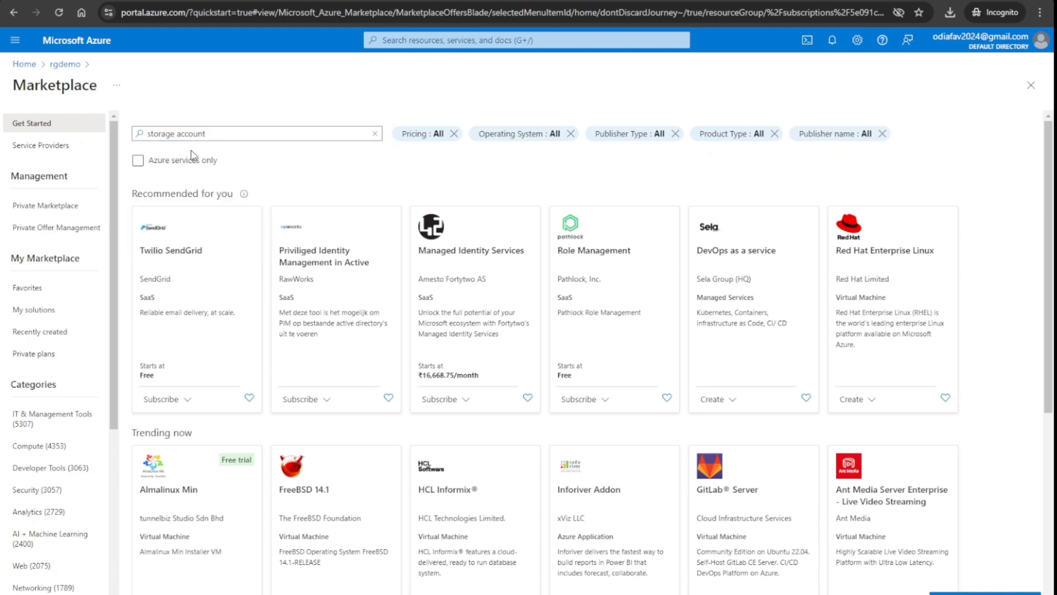
pyautogui.click(203, 332)
pyautogui.click(270, 213)
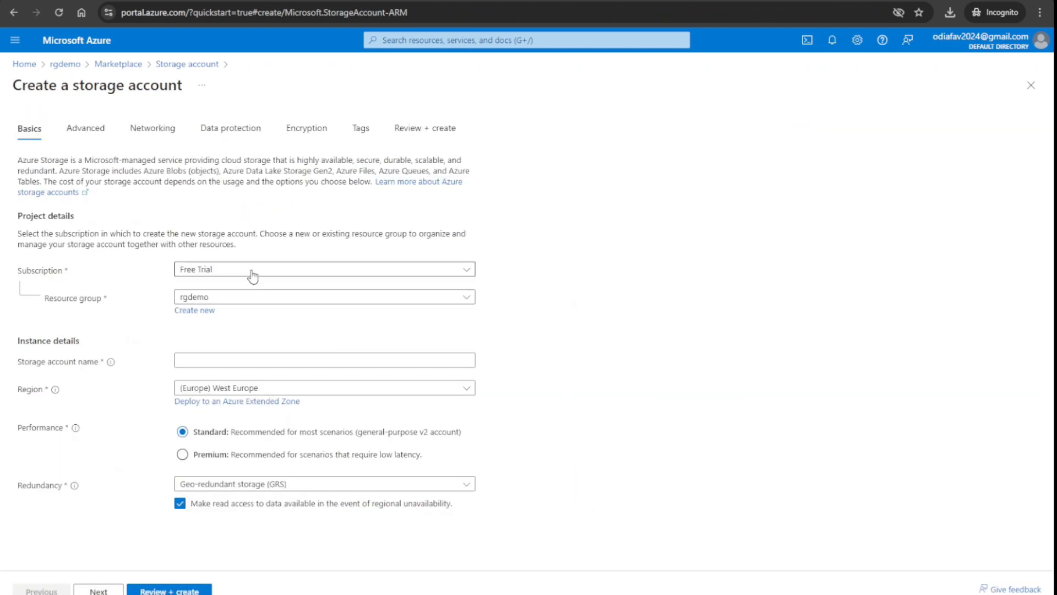
# Step: Enter stof24test as the storage account name, without a hyphen
pyautogui.click(210, 361)
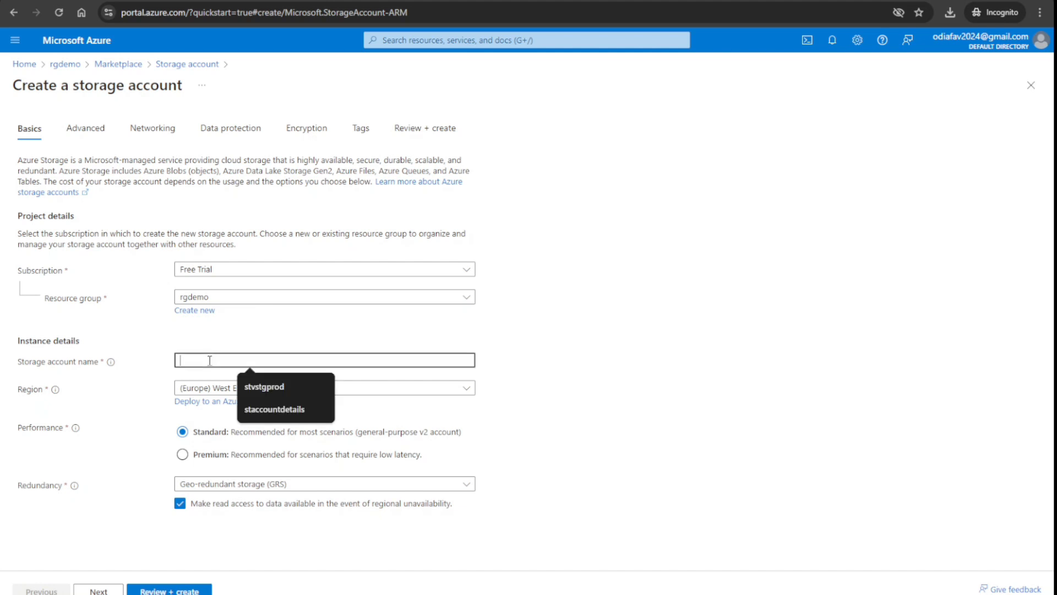
pyautogui.write('stof24test')
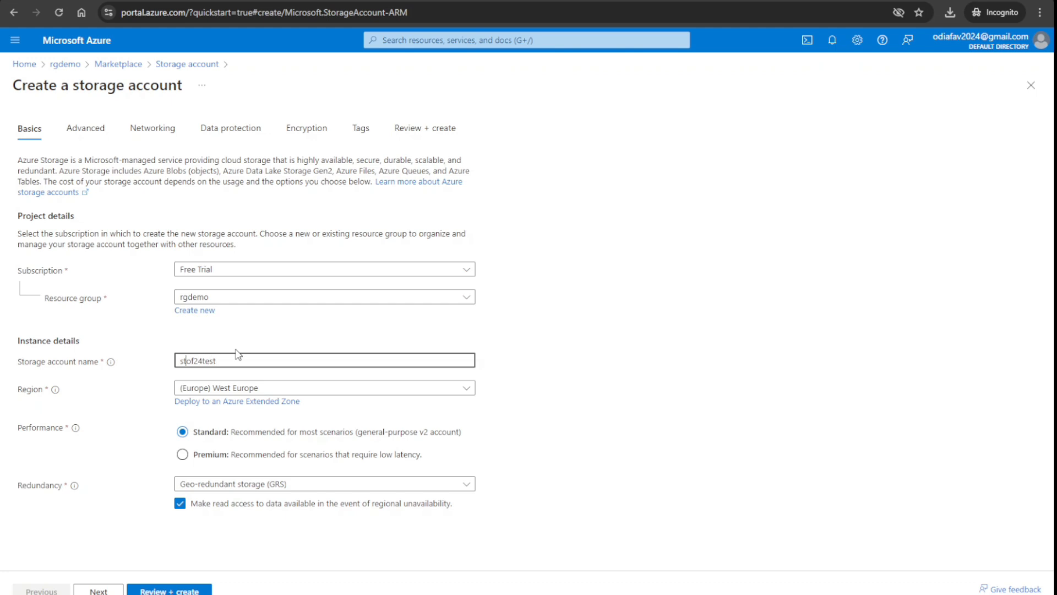
pyautogui.write('-')
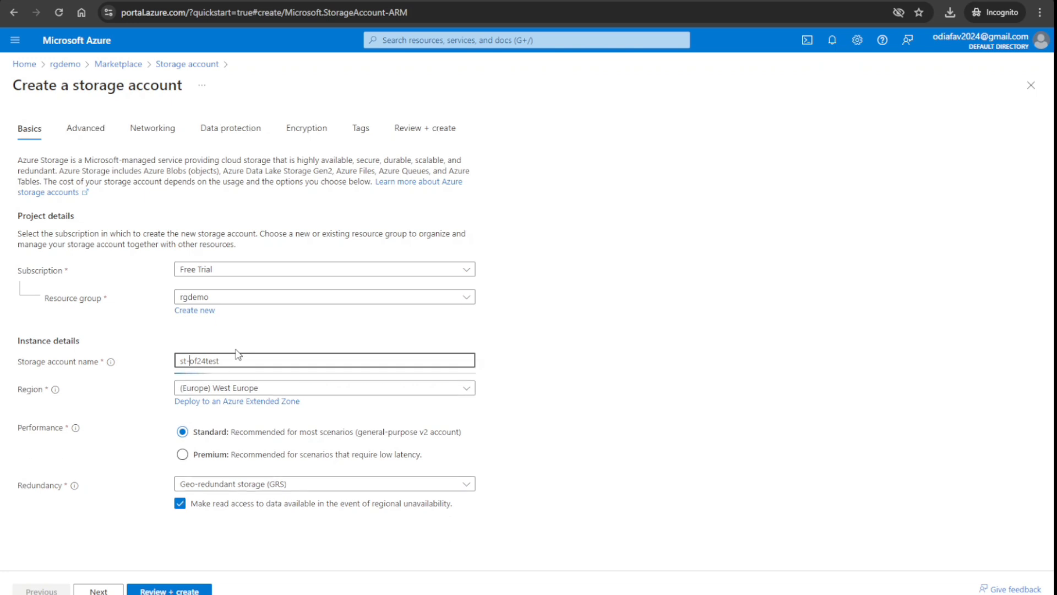
pyautogui.press('BackSpace')
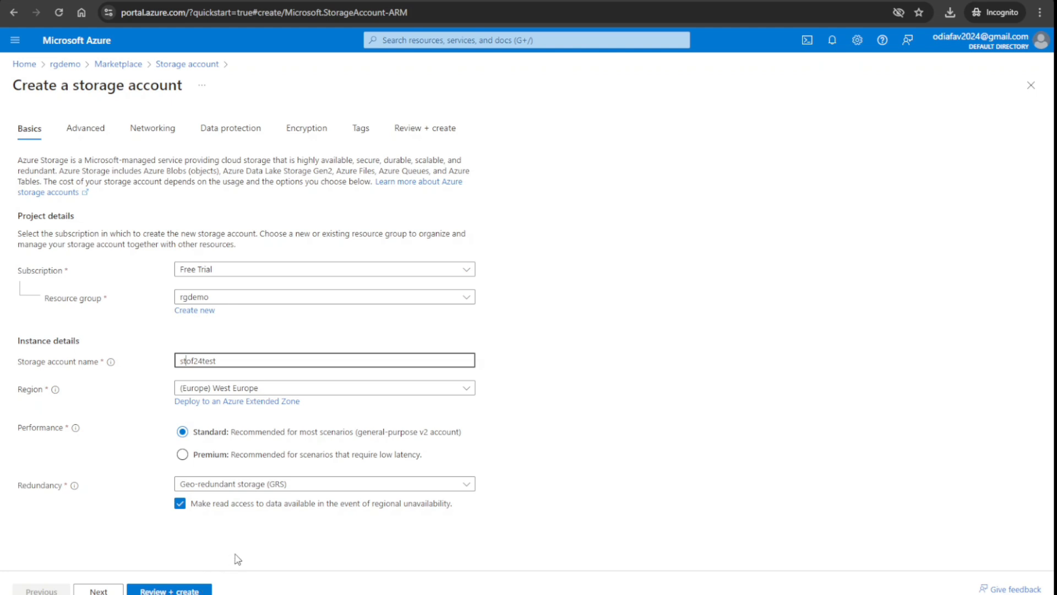
# Step: Review and create the storage account stof24test, then go to the deployed resource
pyautogui.click(186, 591)
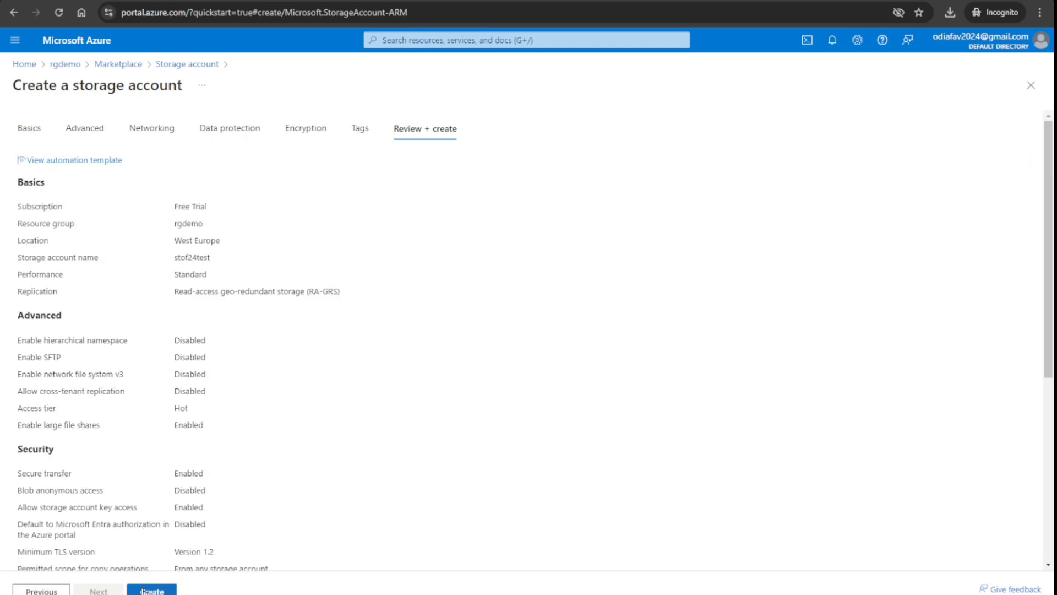
pyautogui.click(142, 591)
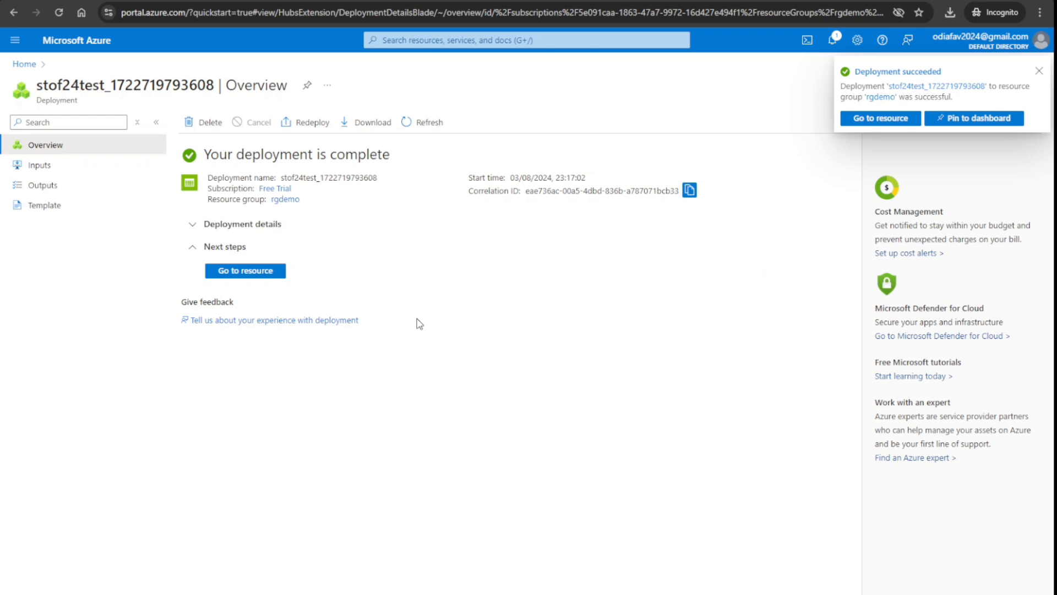
pyautogui.click(260, 276)
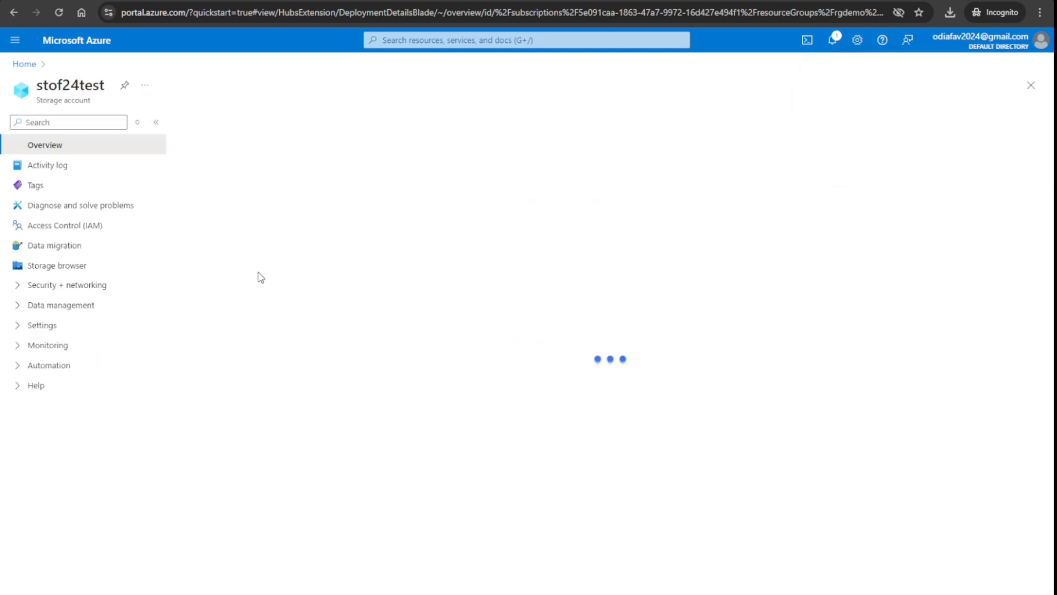
# Step: Create a blob container named source-folder in the storage account's data storage and open it
pyautogui.click(47, 352)
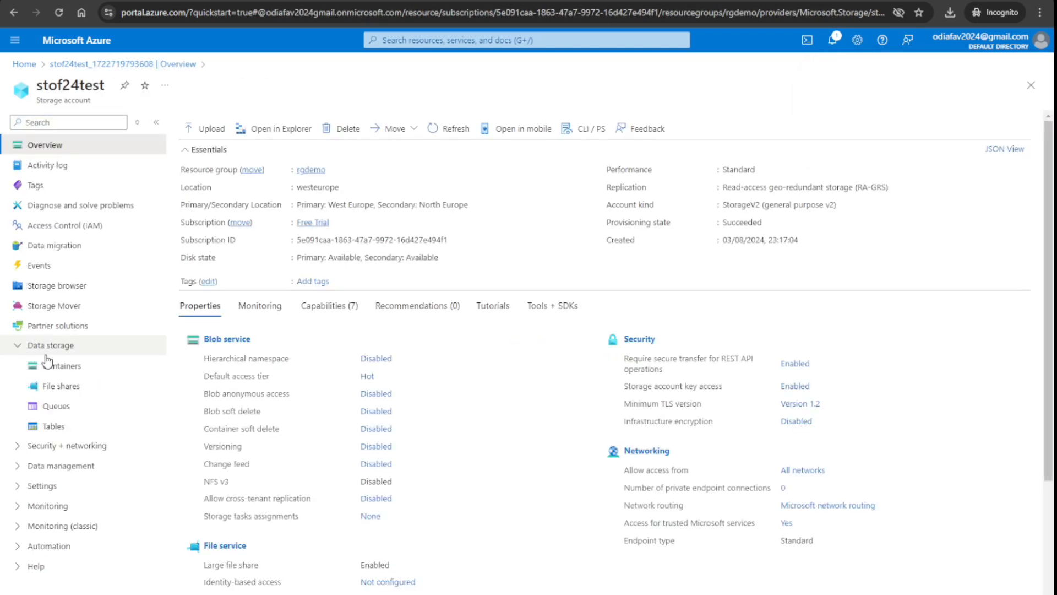
pyautogui.click(58, 373)
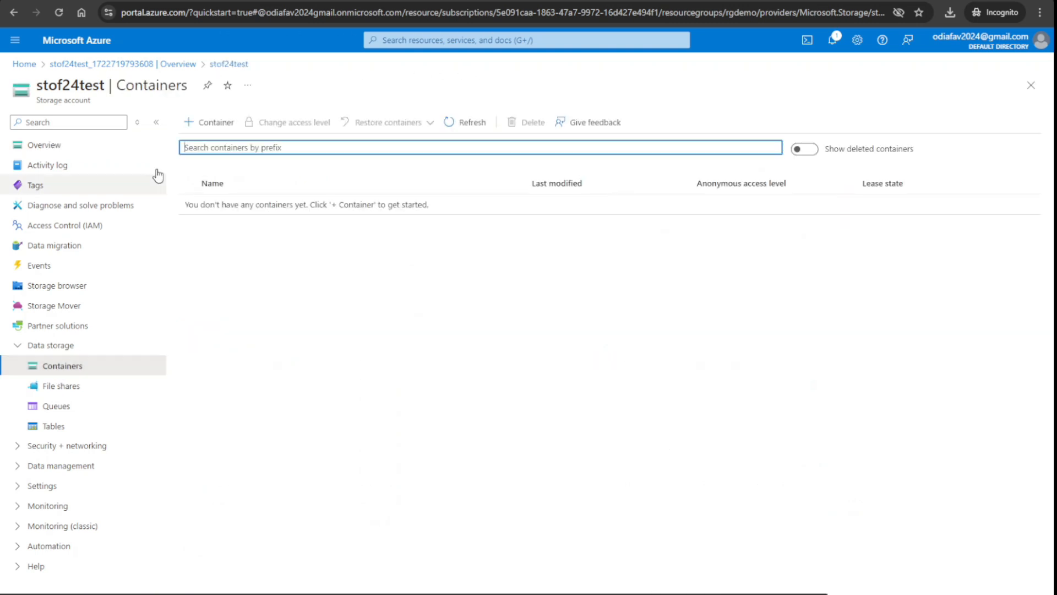
pyautogui.click(207, 123)
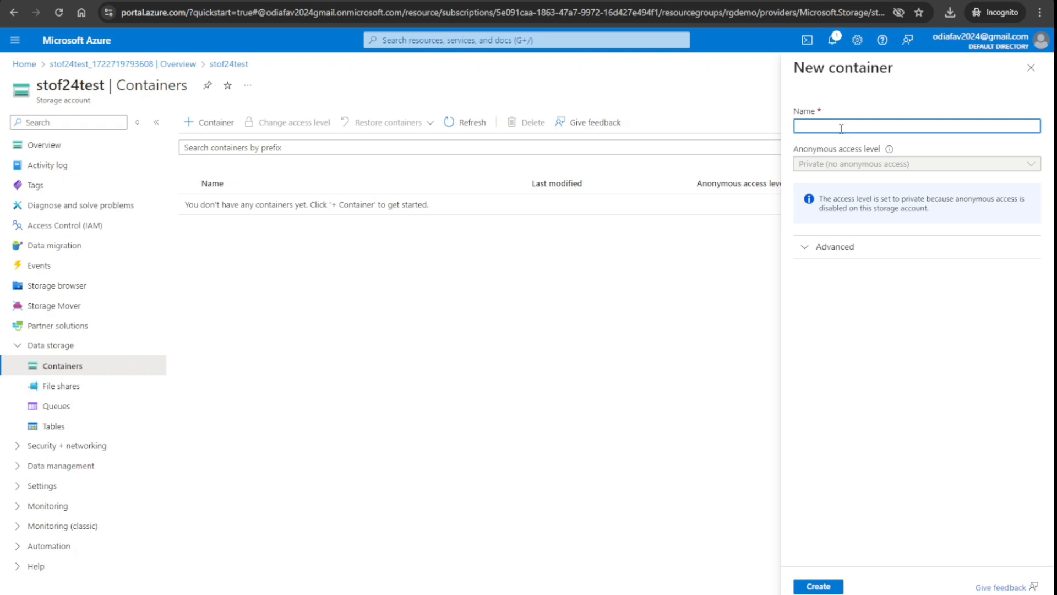
pyautogui.write('SourceFolder')
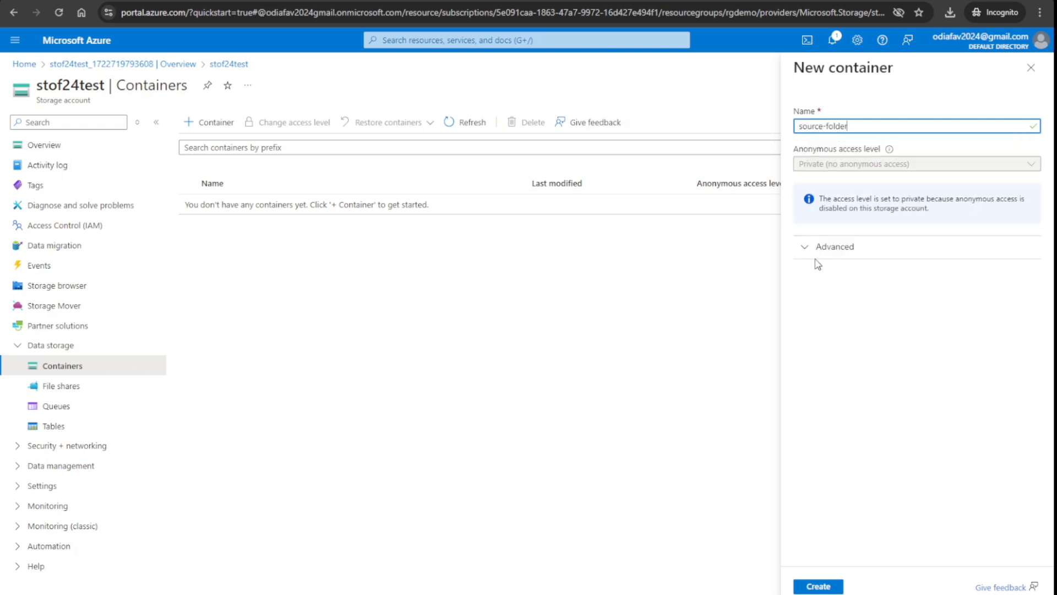
pyautogui.click(826, 246)
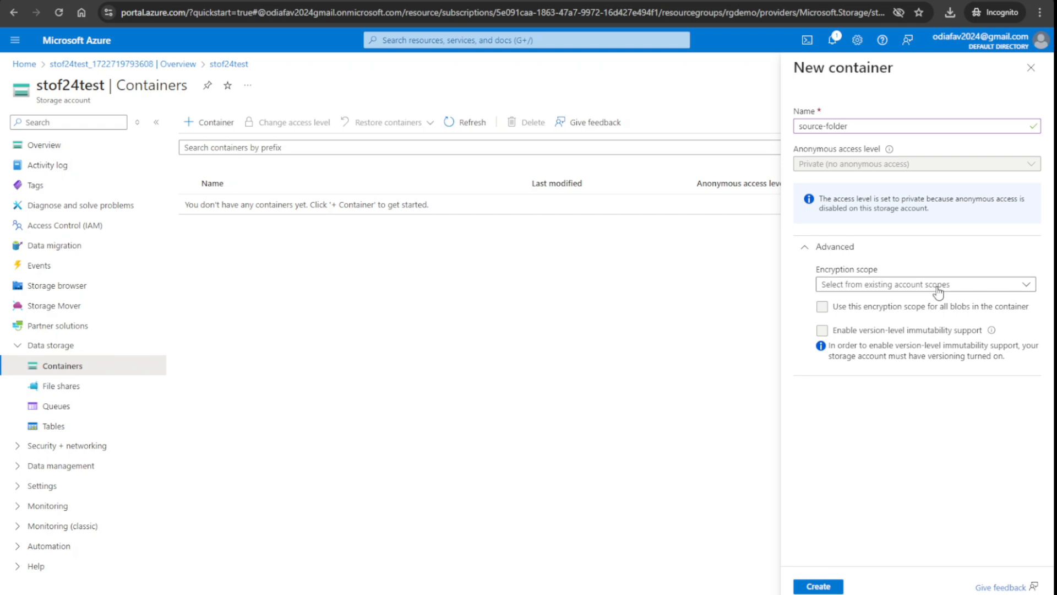
pyautogui.click(830, 586)
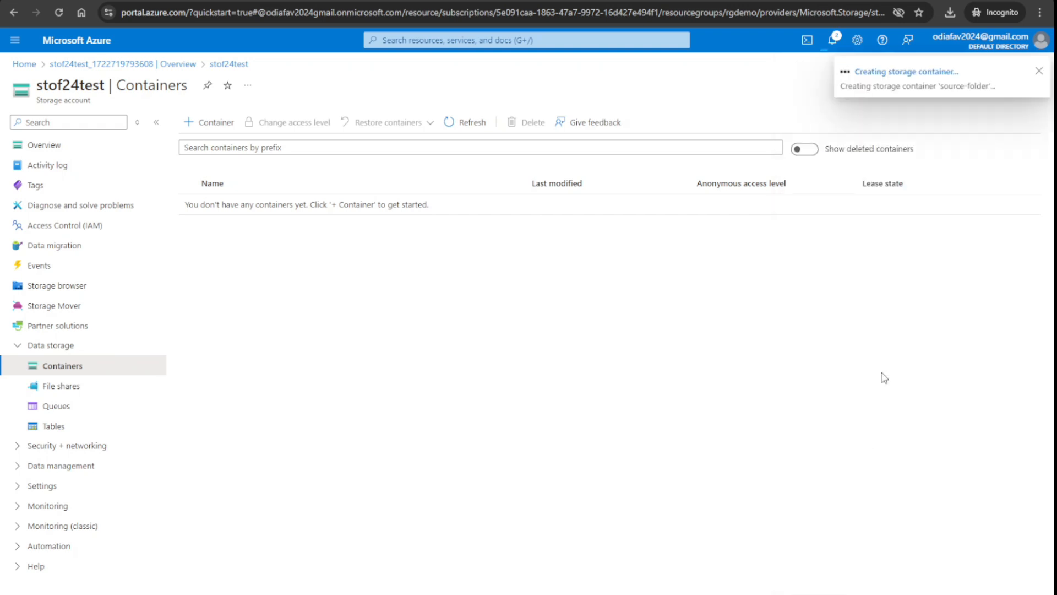
pyautogui.click(236, 205)
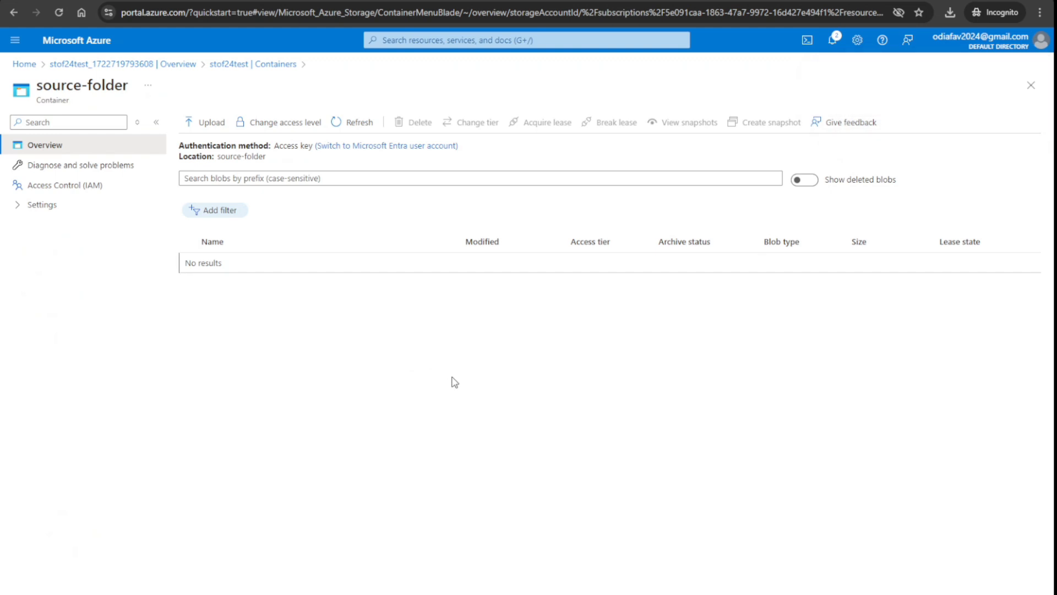
# Step: Check the contents of DemoData.txt in Notepad, then upload the file to the source-folder container
pyautogui.click(522, 593)
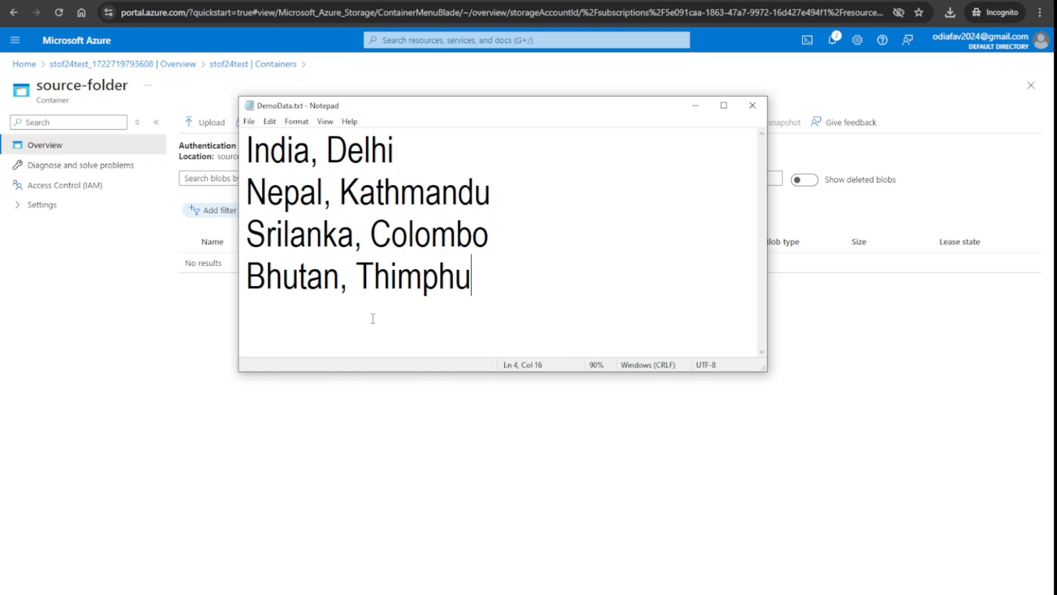
pyautogui.click(752, 105)
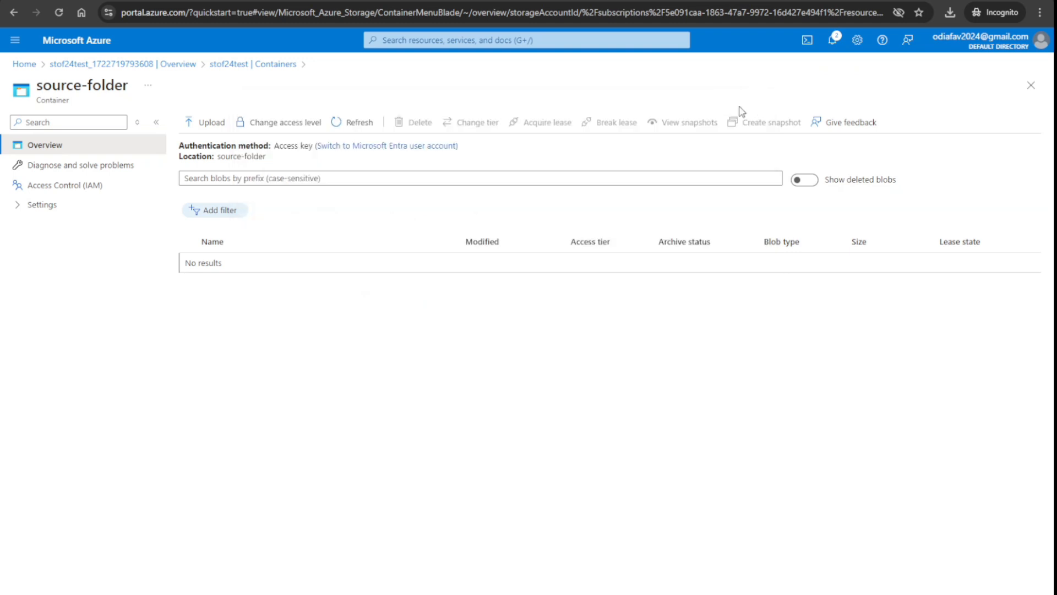
pyautogui.click(216, 125)
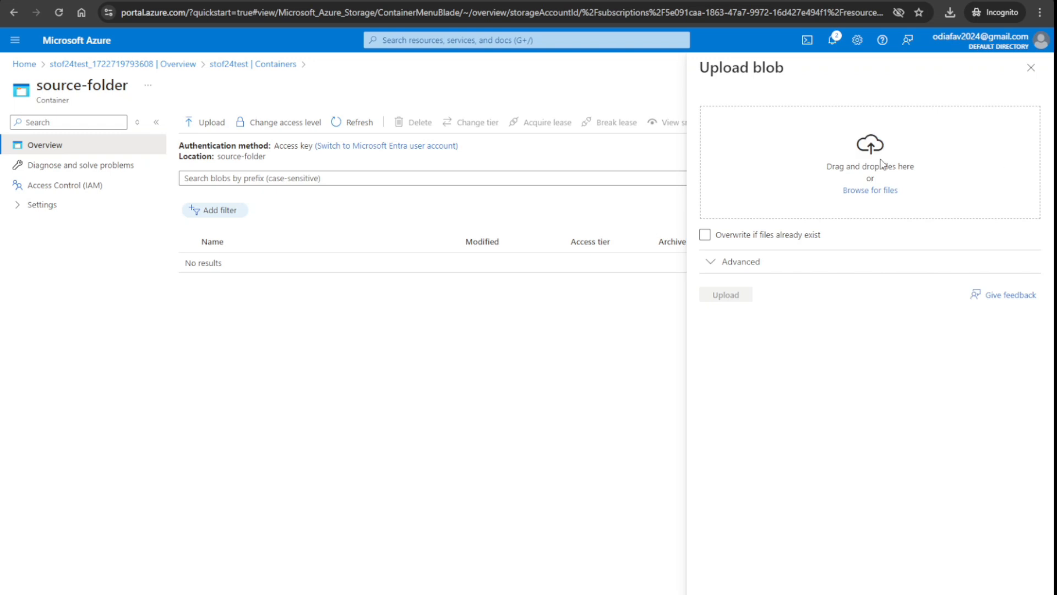
pyautogui.click(871, 192)
pyautogui.doubleClick(179, 122)
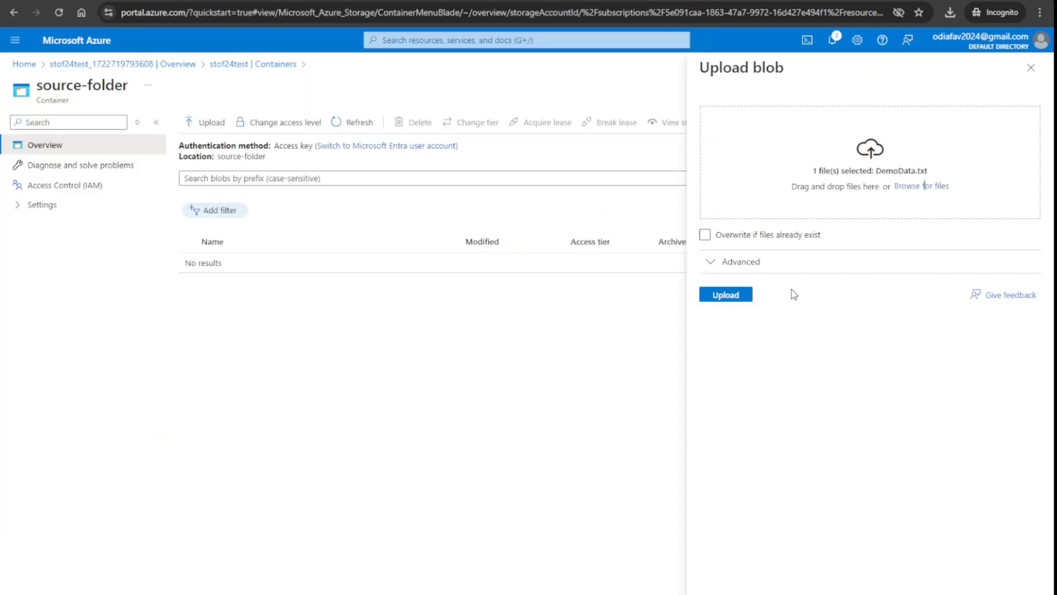
pyautogui.click(716, 261)
pyautogui.scroll(-5, 887, 396)
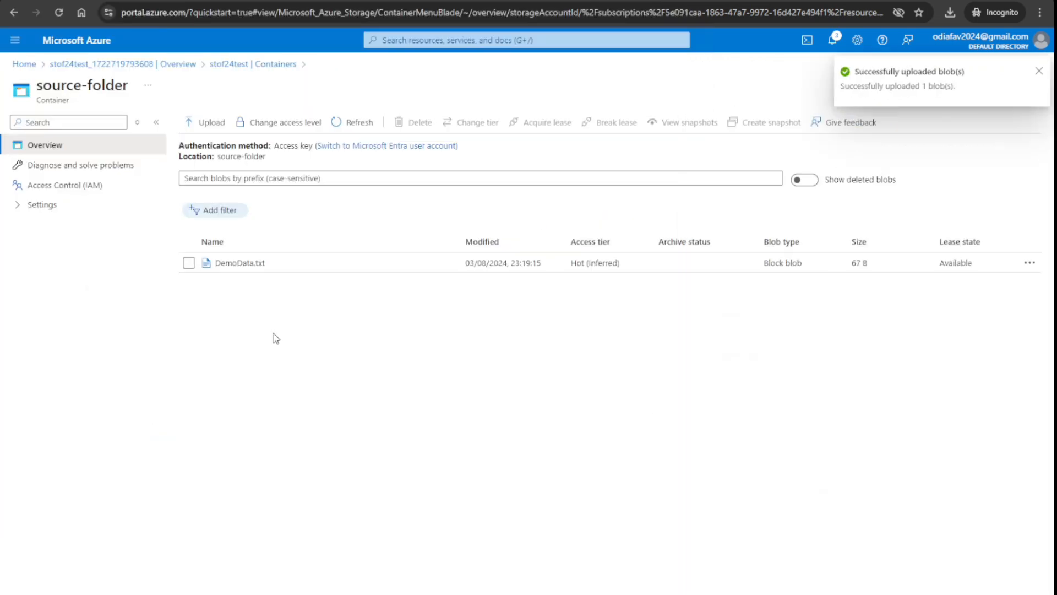
# Step: Download the DemoData.txt blob to the Downloads folder, replacing the existing file
pyautogui.click(240, 263)
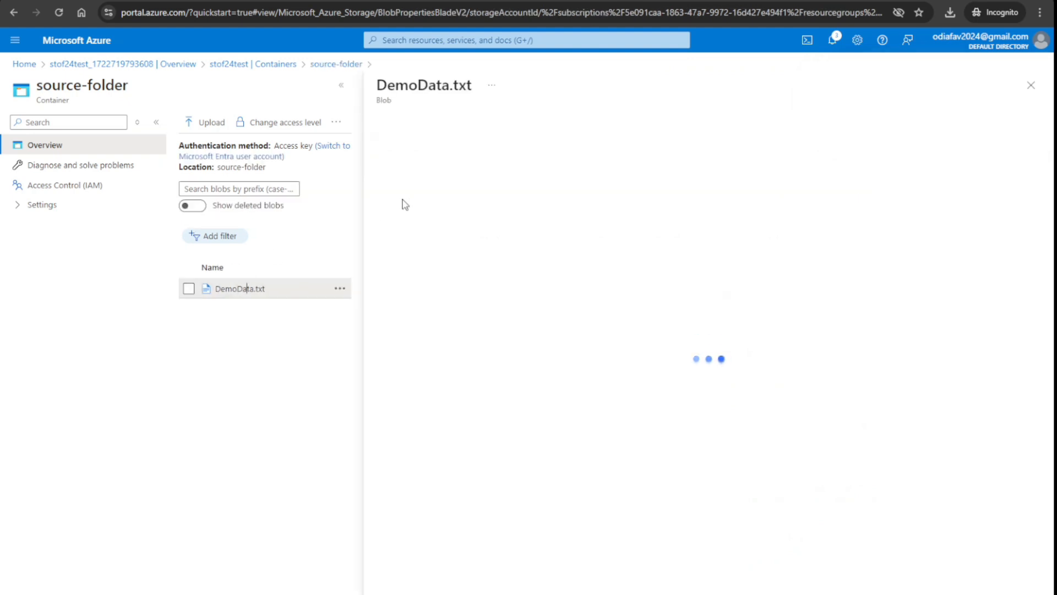
pyautogui.click(503, 122)
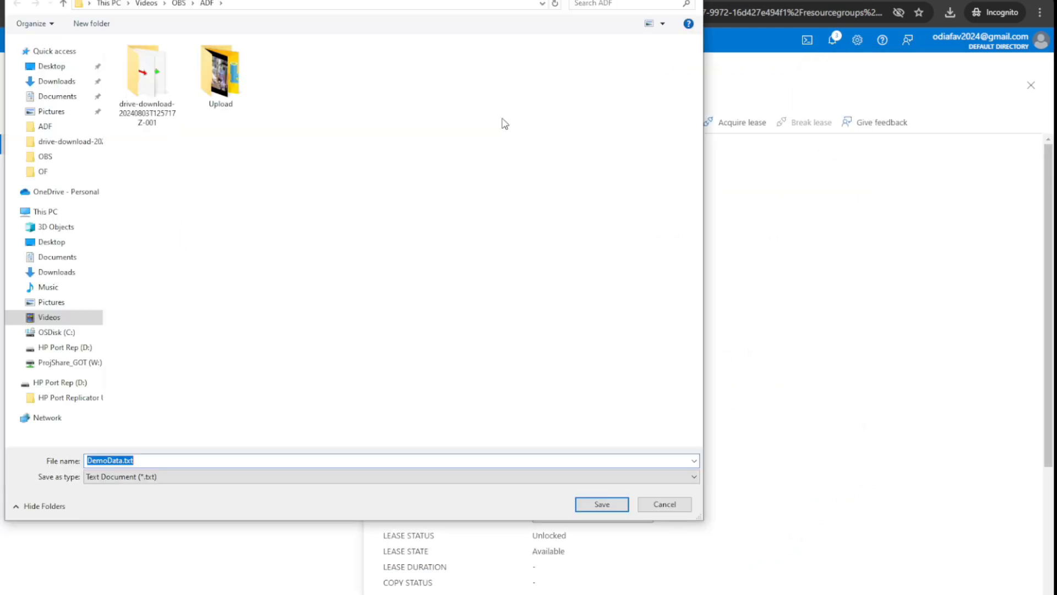
pyautogui.click(40, 80)
pyautogui.press('Return')
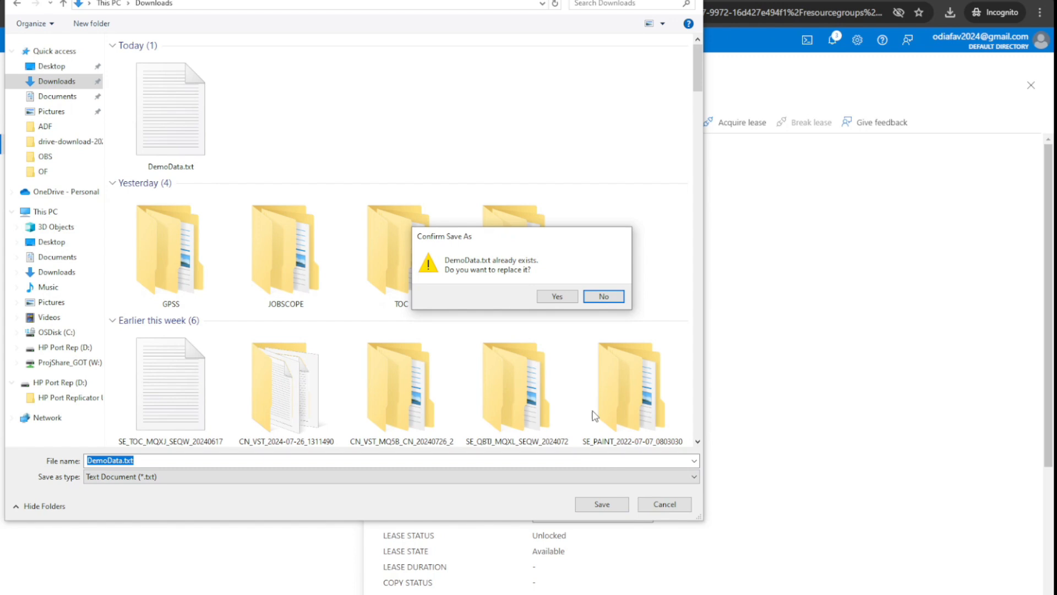
pyautogui.click(550, 298)
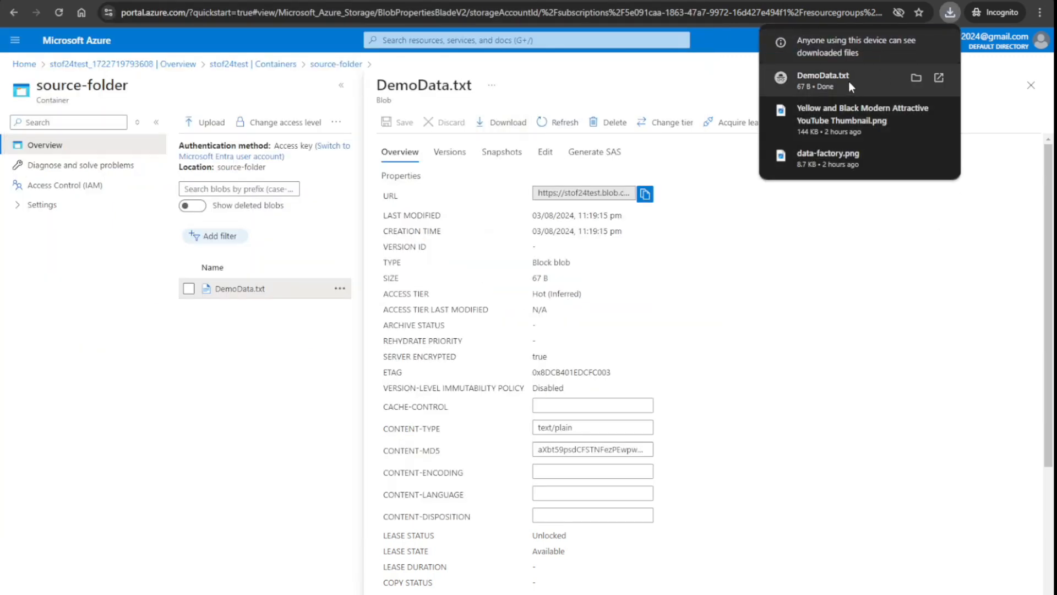
# Step: Open the downloaded DemoData.txt to verify its contents, then close it and the blob details
pyautogui.click(848, 80)
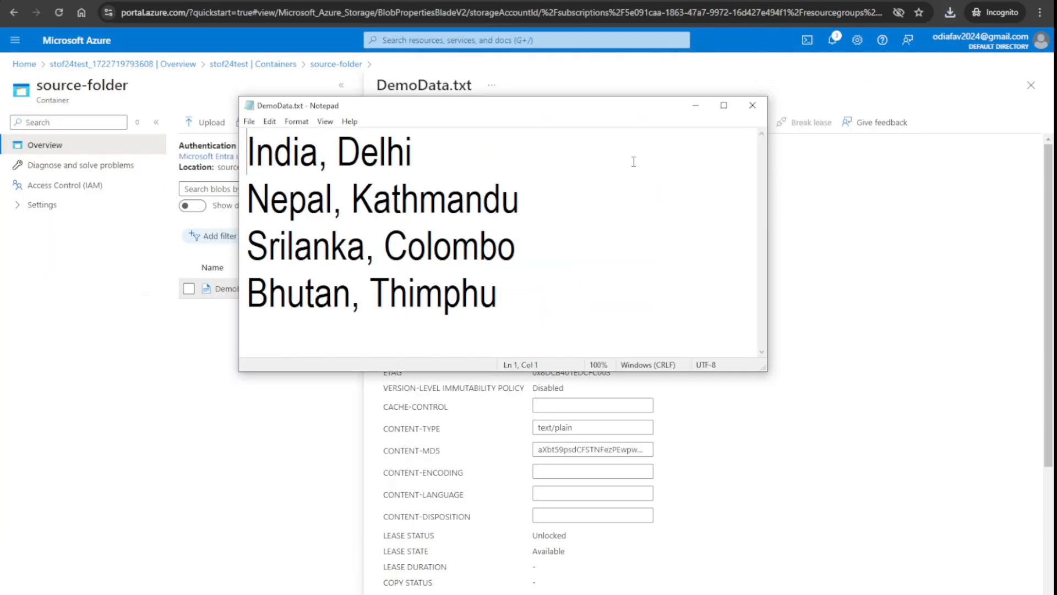
pyautogui.click(753, 110)
pyautogui.click(1031, 85)
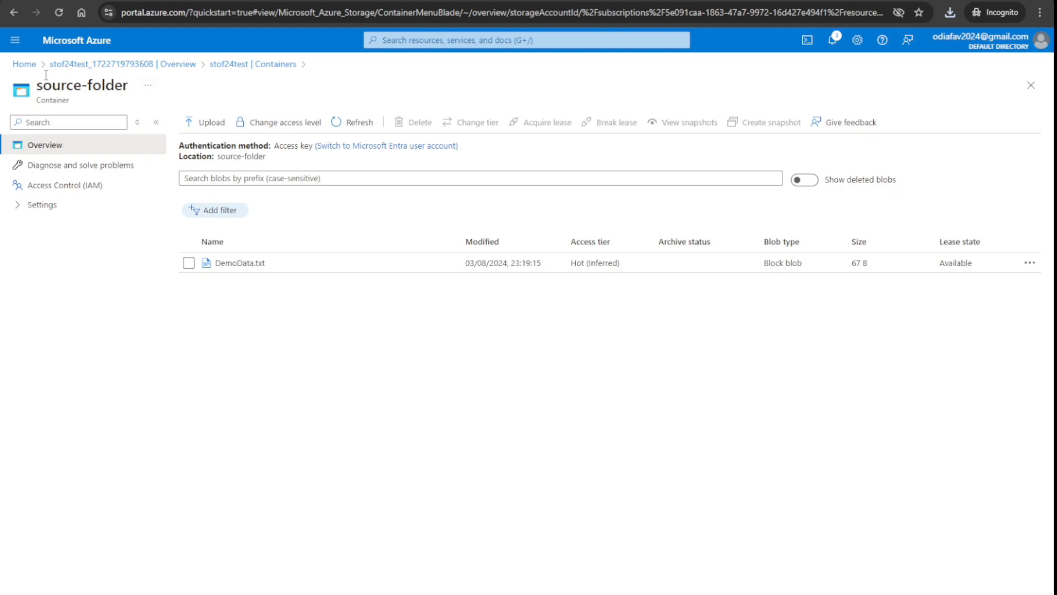
# Step: Return to the portal home, open the data factory adf-of24tech, and launch Azure Data Factory Studio
pyautogui.click(25, 65)
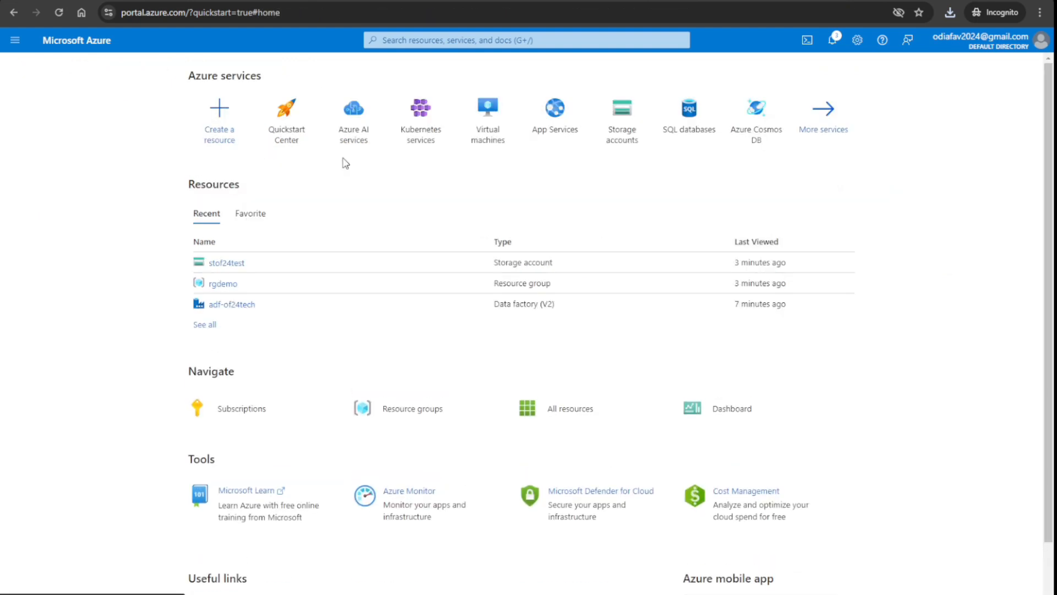
pyautogui.click(238, 303)
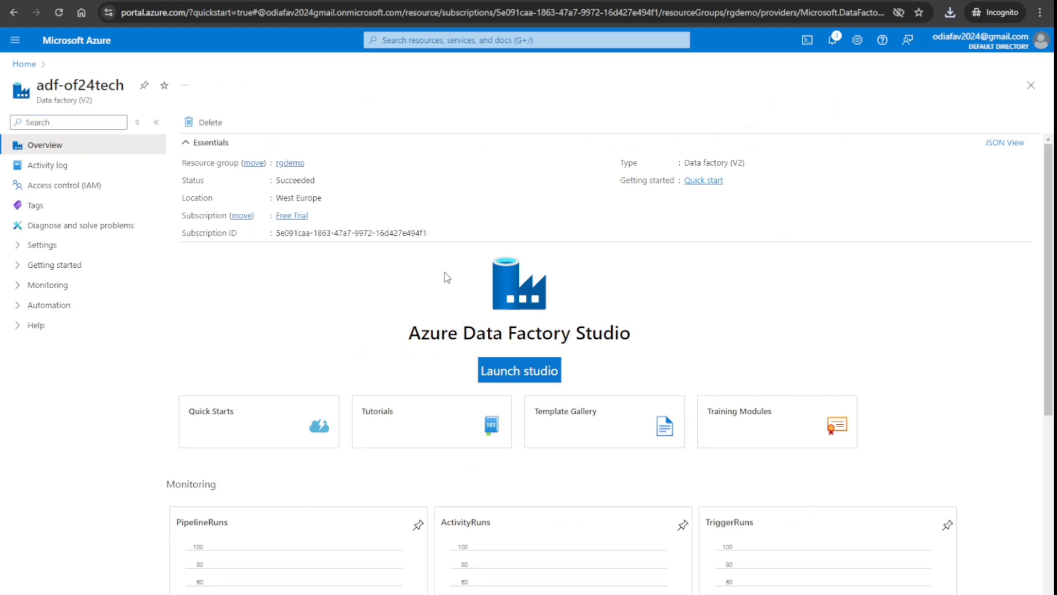
pyautogui.click(525, 375)
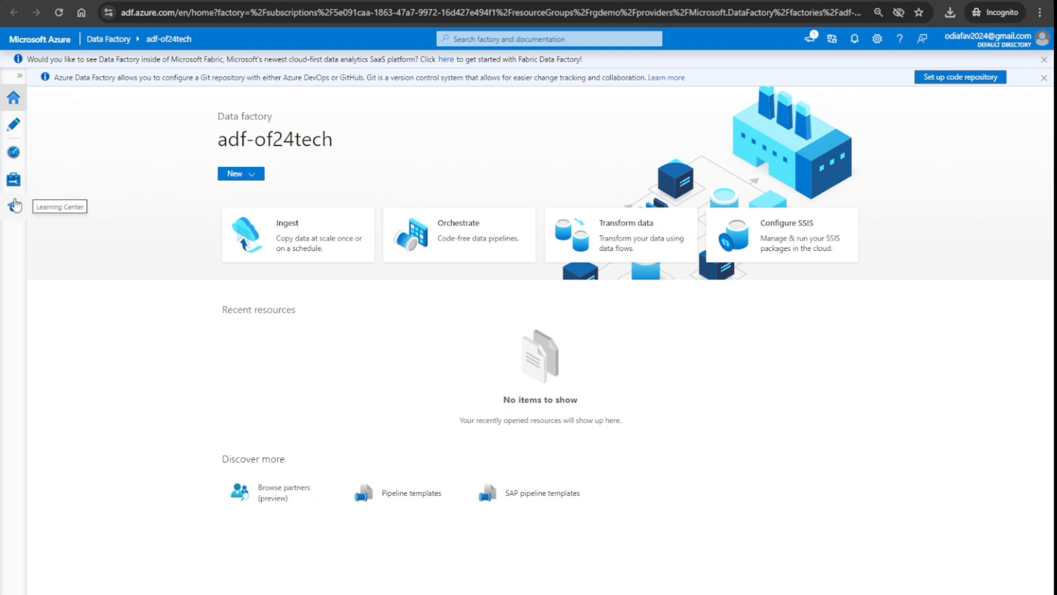
# Step: Start a new linked service in the data factory with Azure Data Lake Storage Gen2 as its data store
pyautogui.click(14, 182)
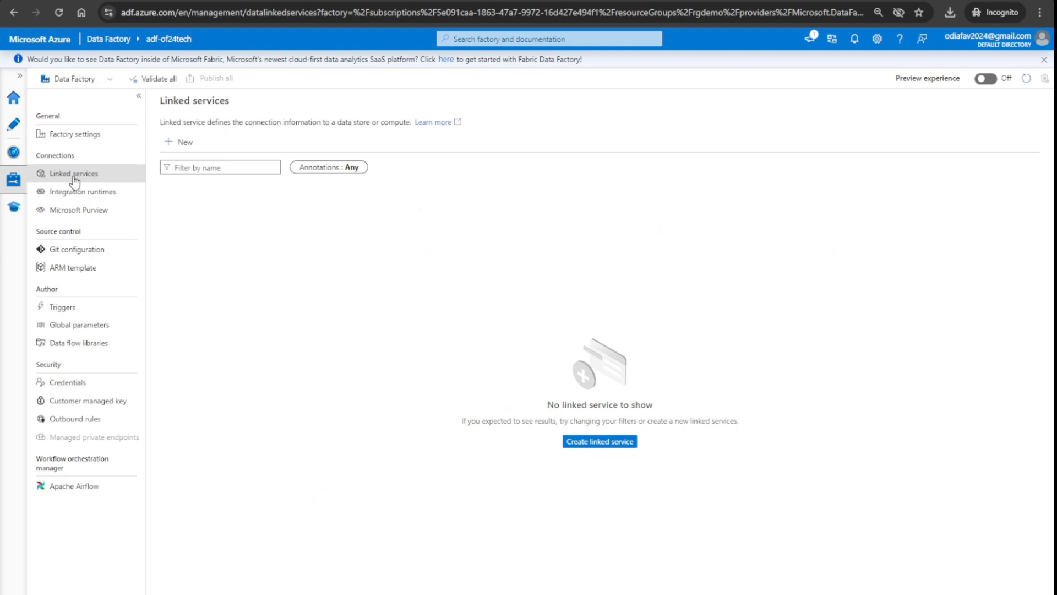
pyautogui.click(177, 143)
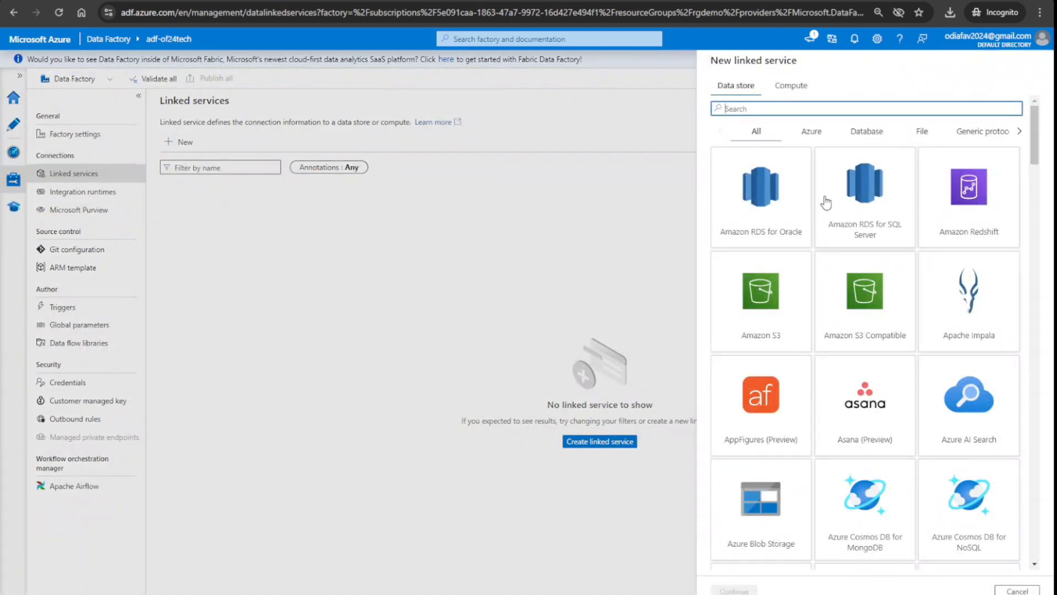
pyautogui.click(819, 135)
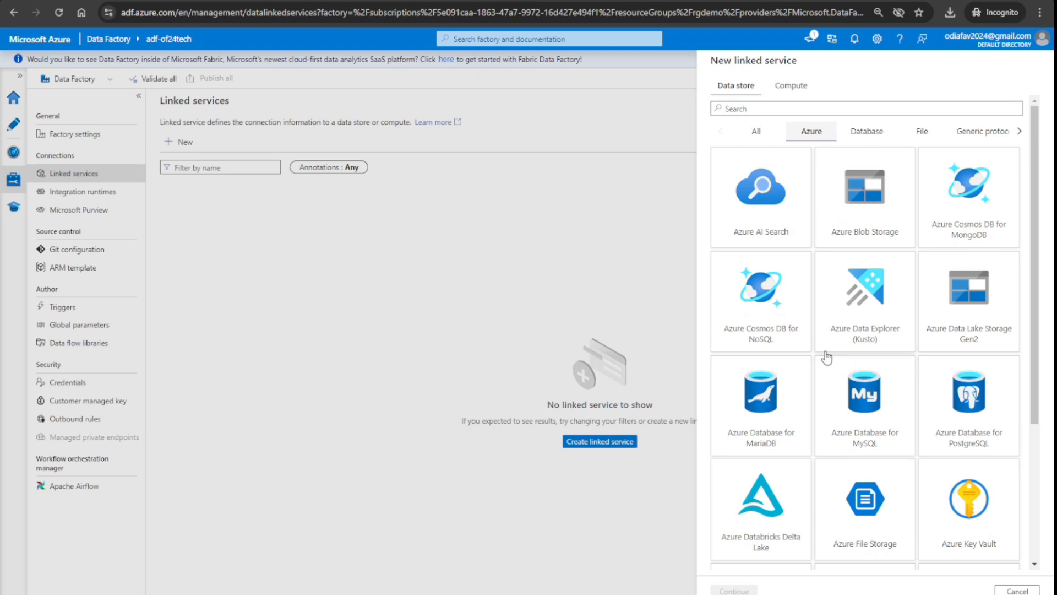
pyautogui.click(990, 317)
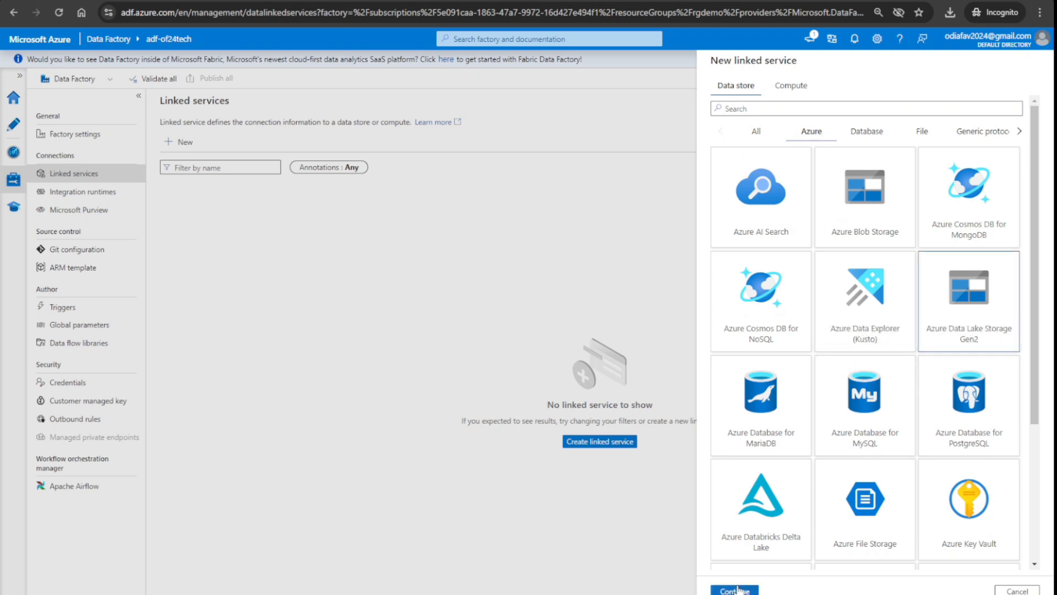
pyautogui.click(738, 589)
# Step: Create the linked service lsdemo using the Free Trial subscription and storage account stof24test, testing the connection before creating it
pyautogui.click(795, 309)
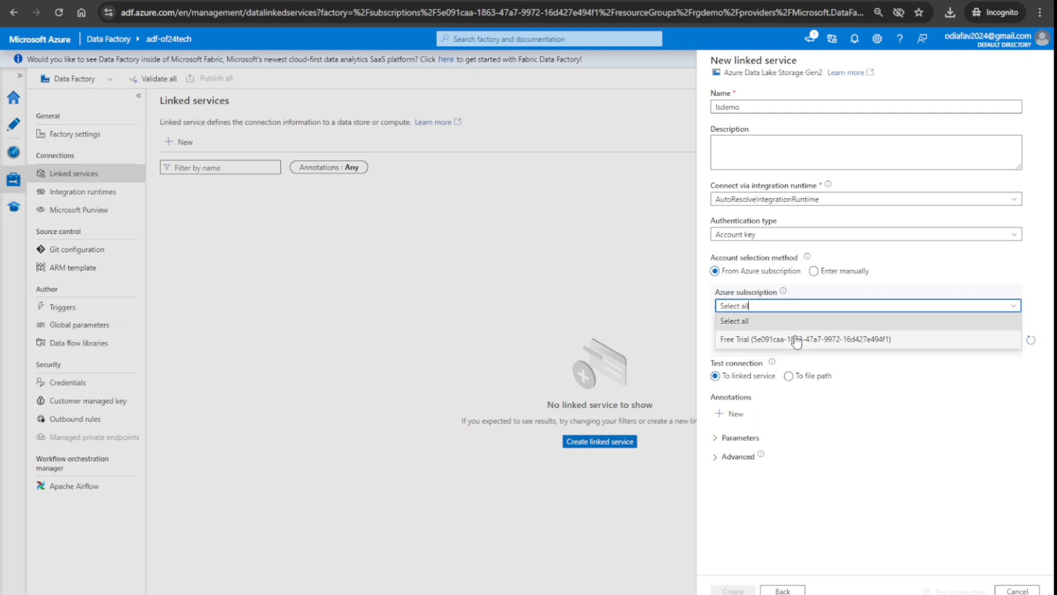
pyautogui.click(797, 340)
pyautogui.click(780, 344)
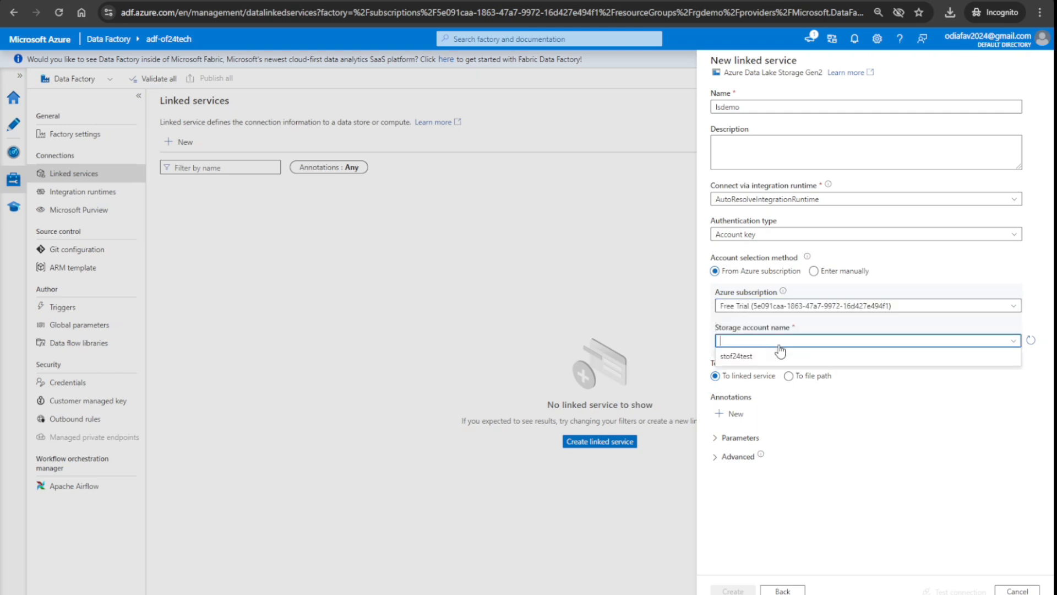
pyautogui.click(765, 356)
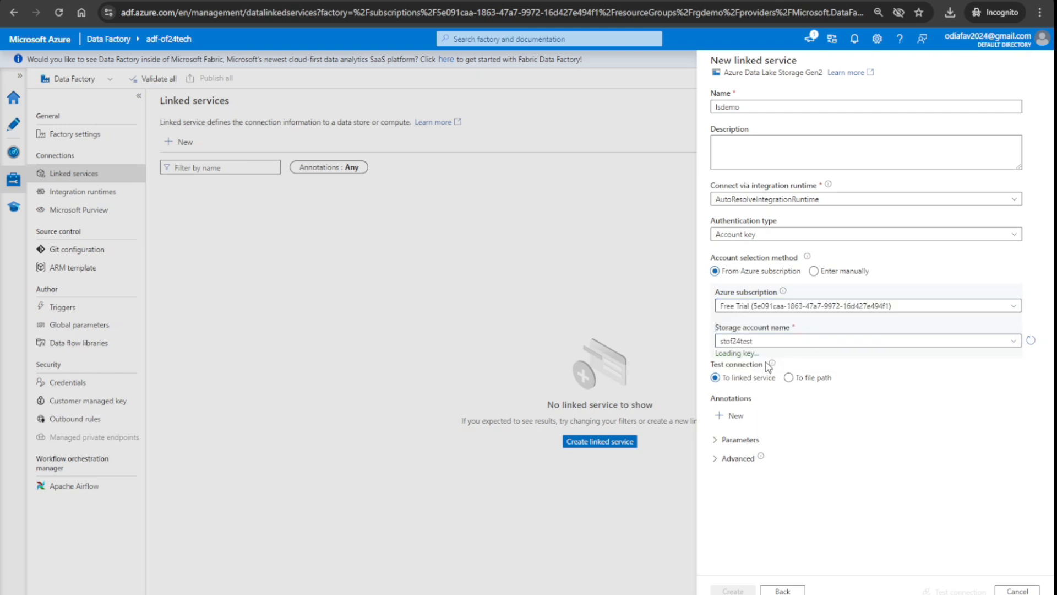
pyautogui.click(945, 591)
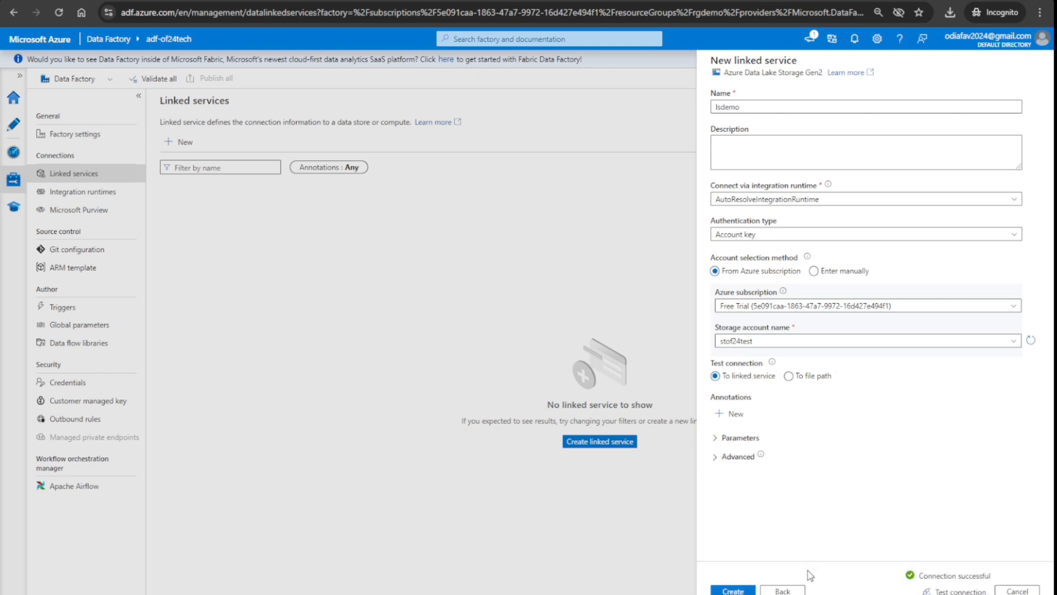
pyautogui.click(733, 591)
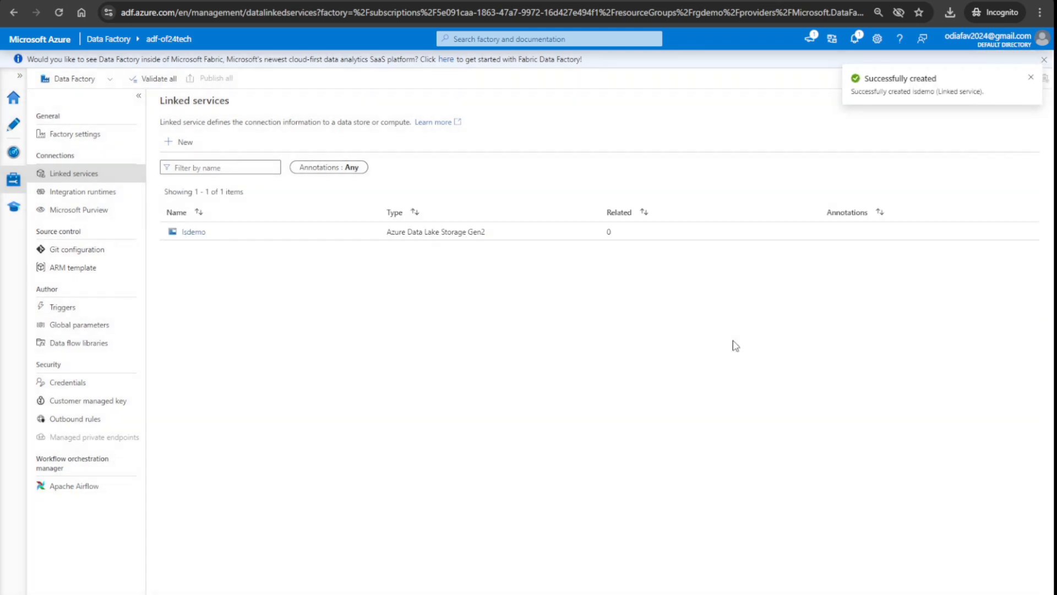
# Step: Start a new dataset in the data factory with Azure Data Lake Storage Gen2 as the data store and Binary as the format
pyautogui.click(14, 126)
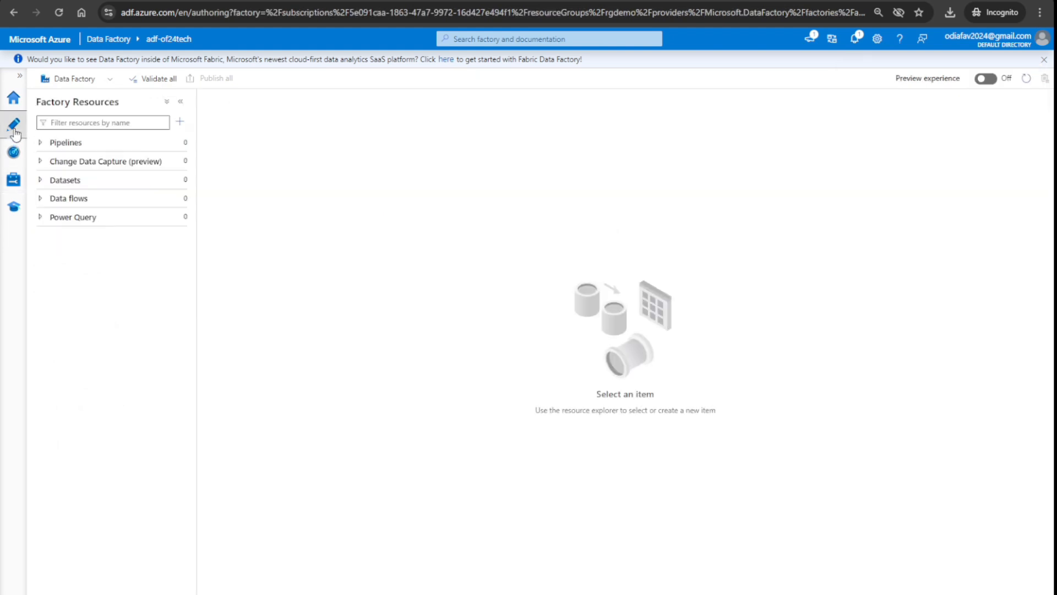
pyautogui.click(178, 180)
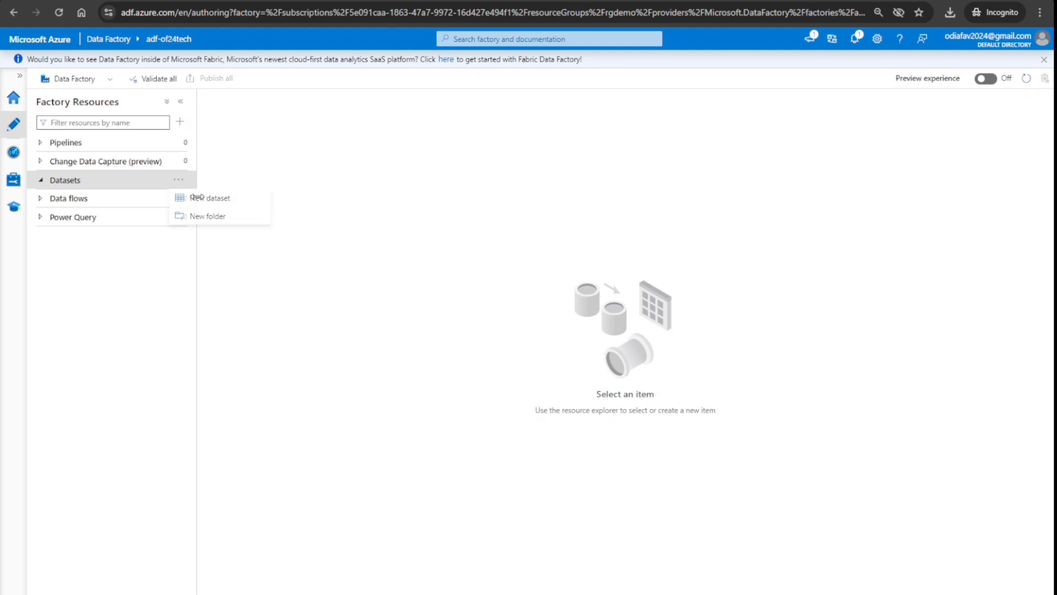
pyautogui.click(197, 199)
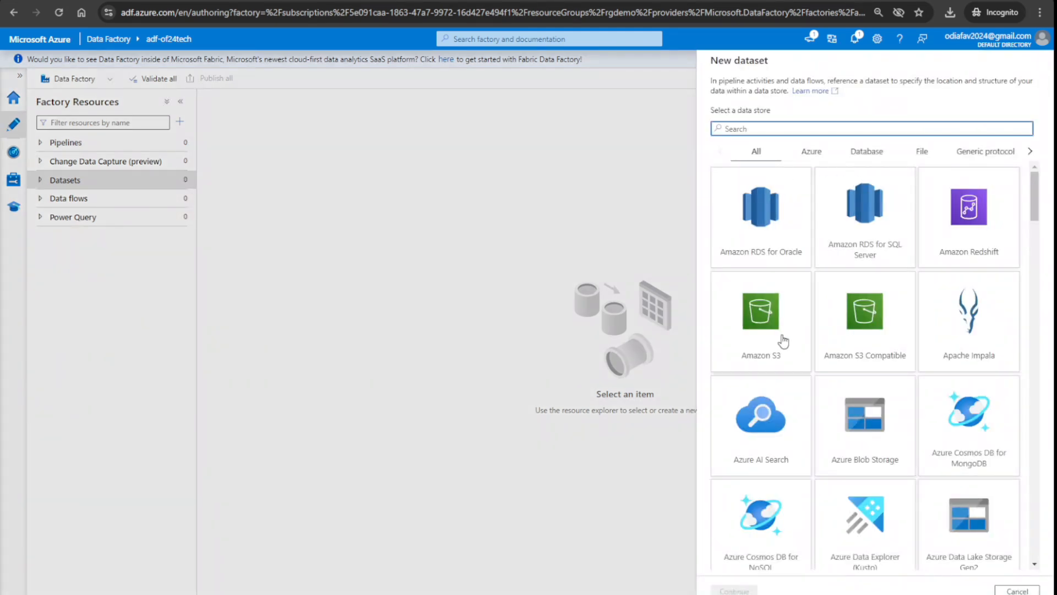
pyautogui.scroll(-2, 892, 419)
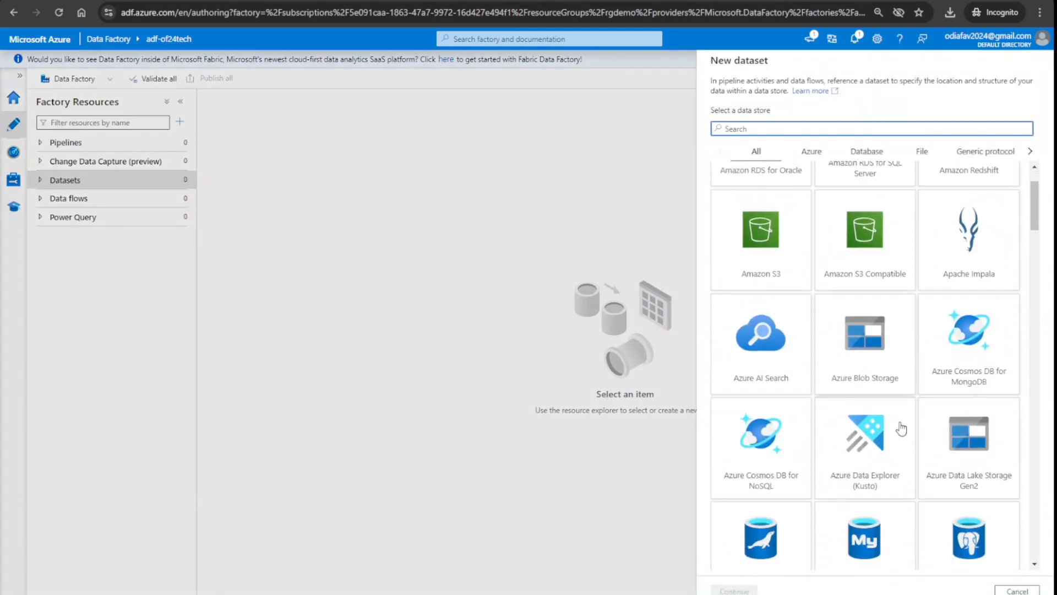
pyautogui.click(996, 474)
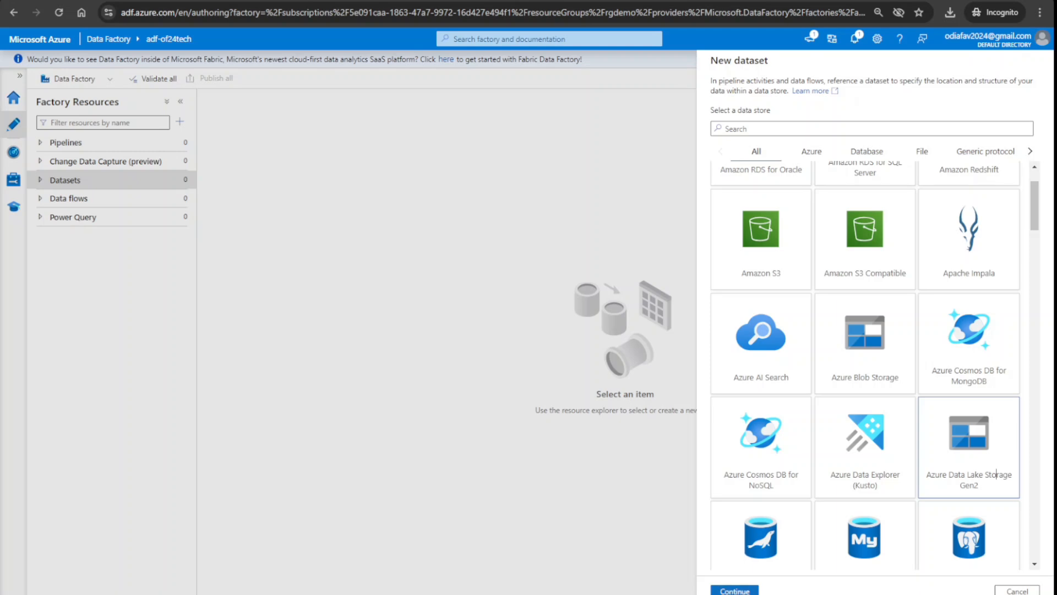
pyautogui.click(735, 590)
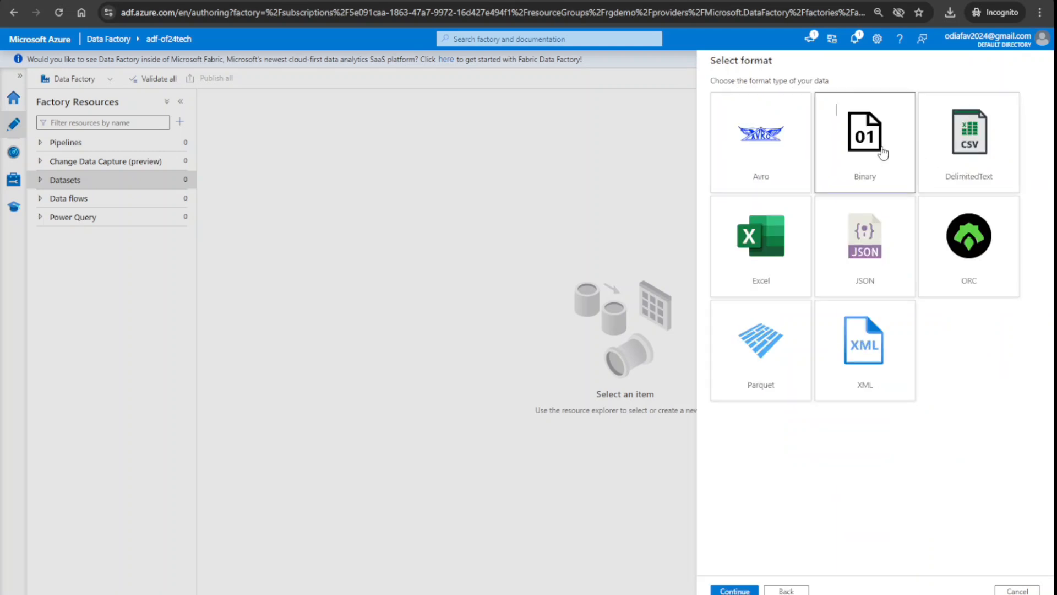
pyautogui.click(734, 590)
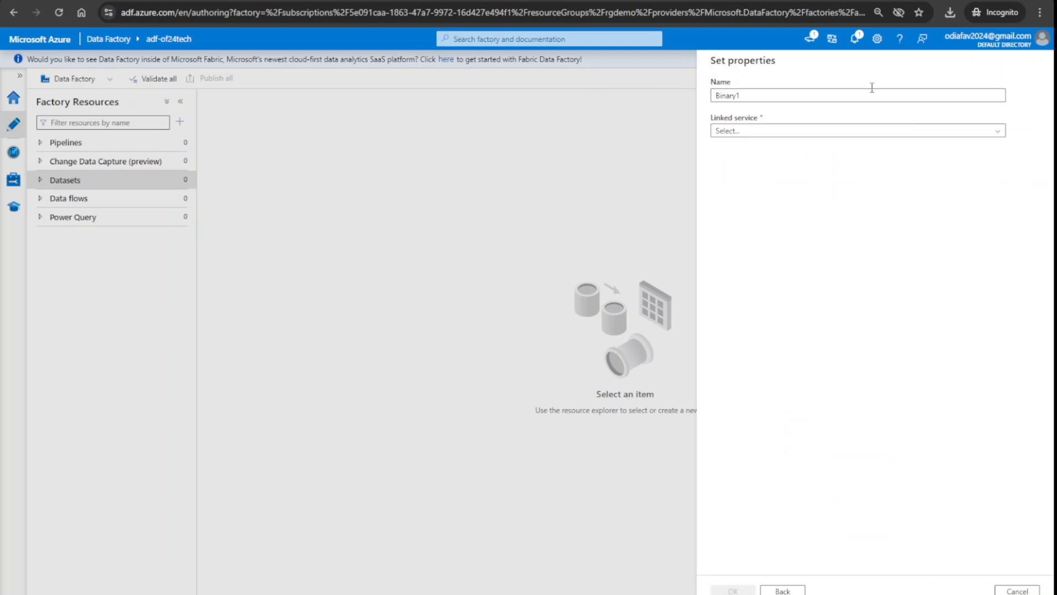
# Step: Create the dataset as dsSourceData on linked service lsdemo, pointing its file path to DemoData.txt in source-folder
pyautogui.doubleClick(818, 96)
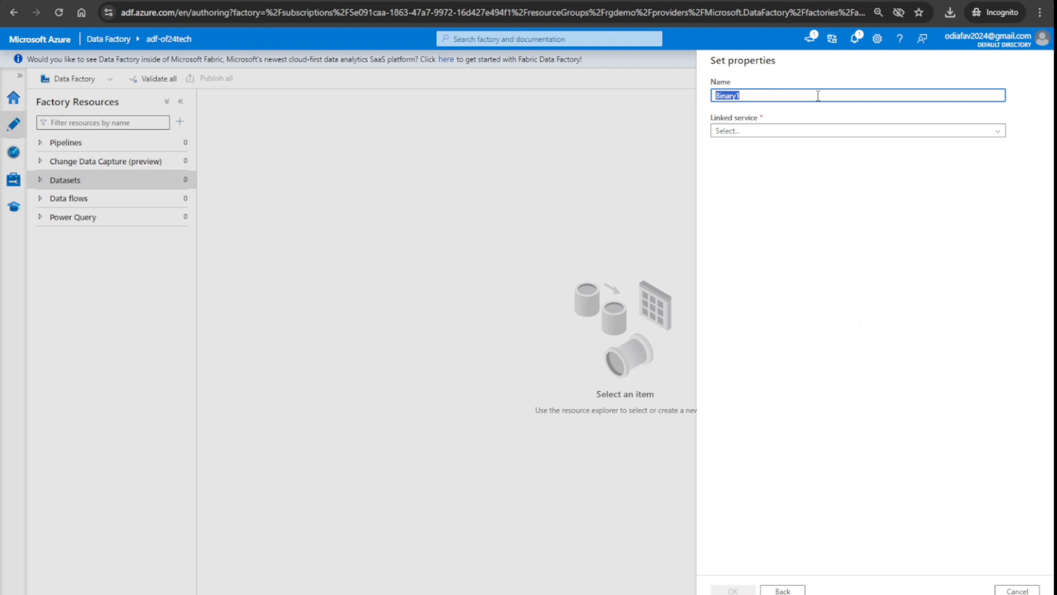
pyautogui.write('dsSourceData')
pyautogui.click(782, 132)
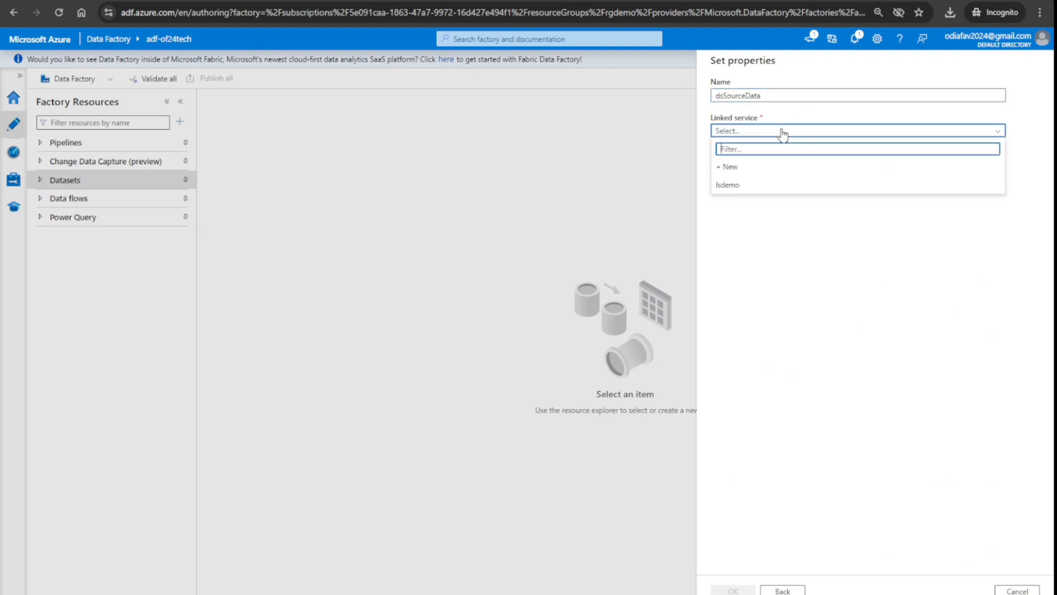
pyautogui.click(754, 187)
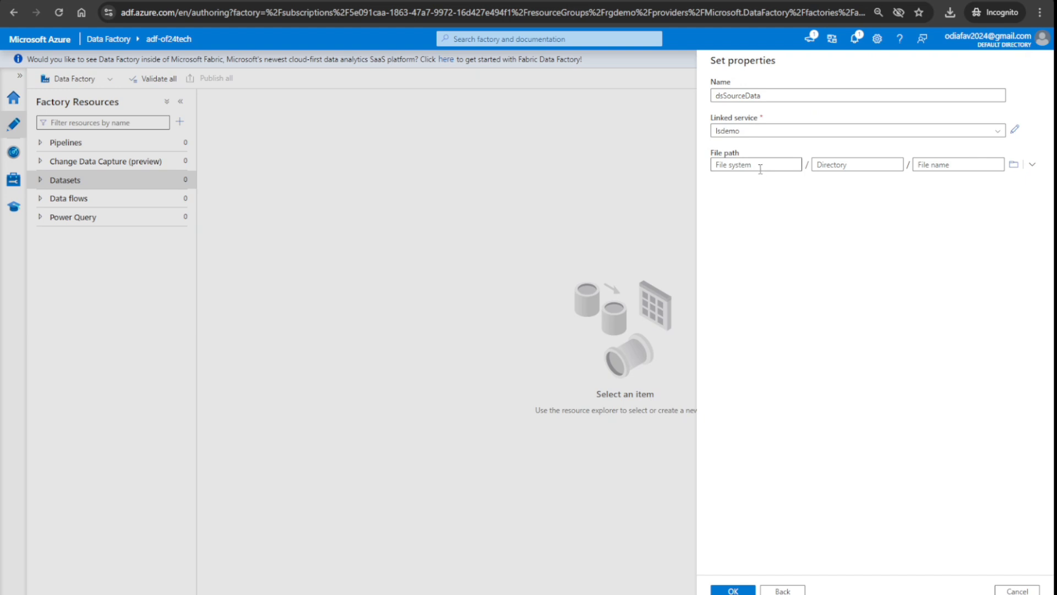
pyautogui.click(1015, 165)
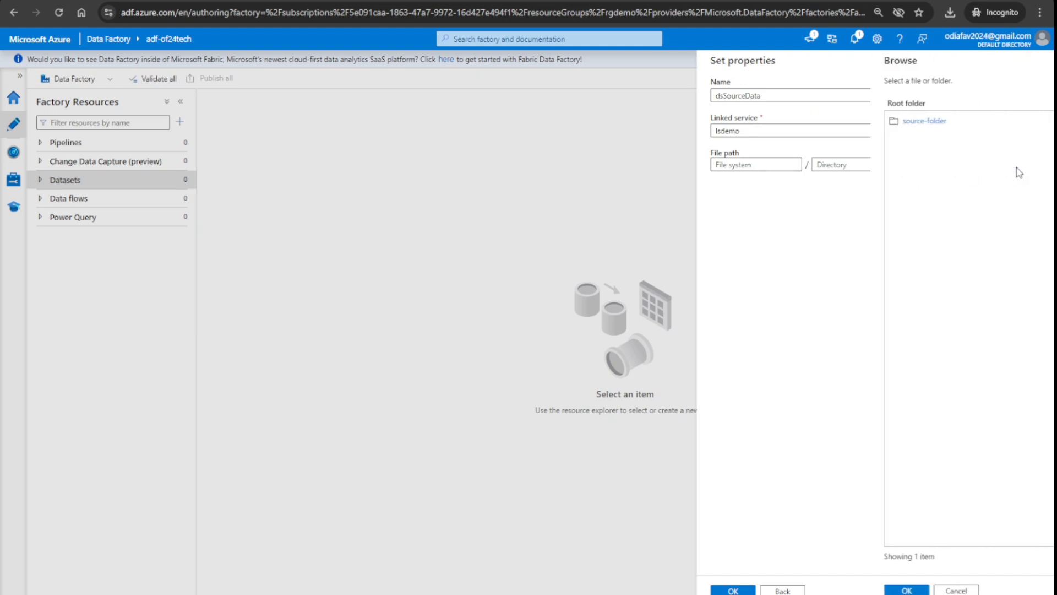
pyautogui.click(748, 121)
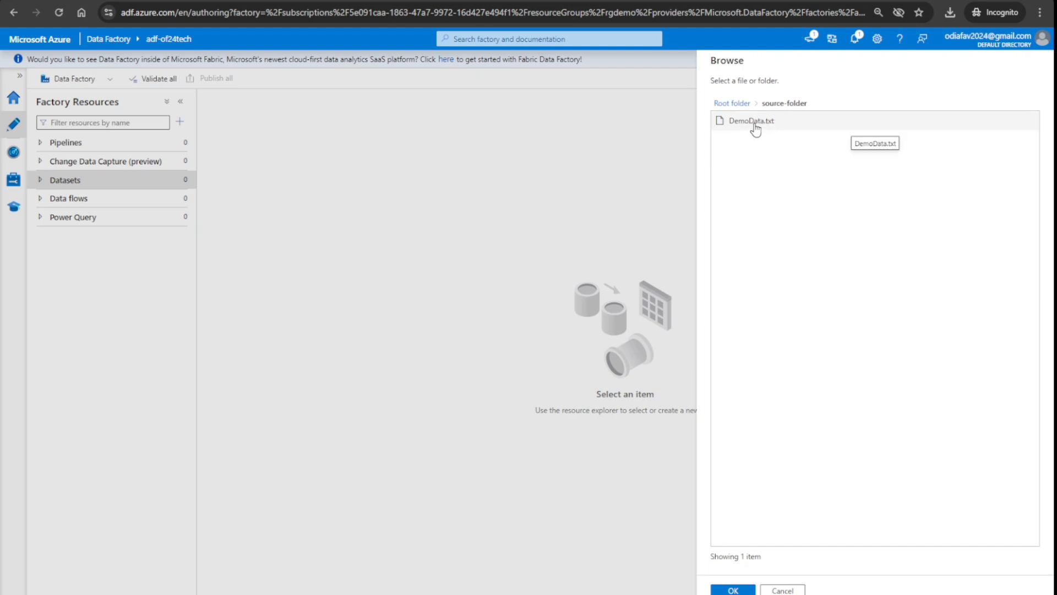
pyautogui.click(755, 124)
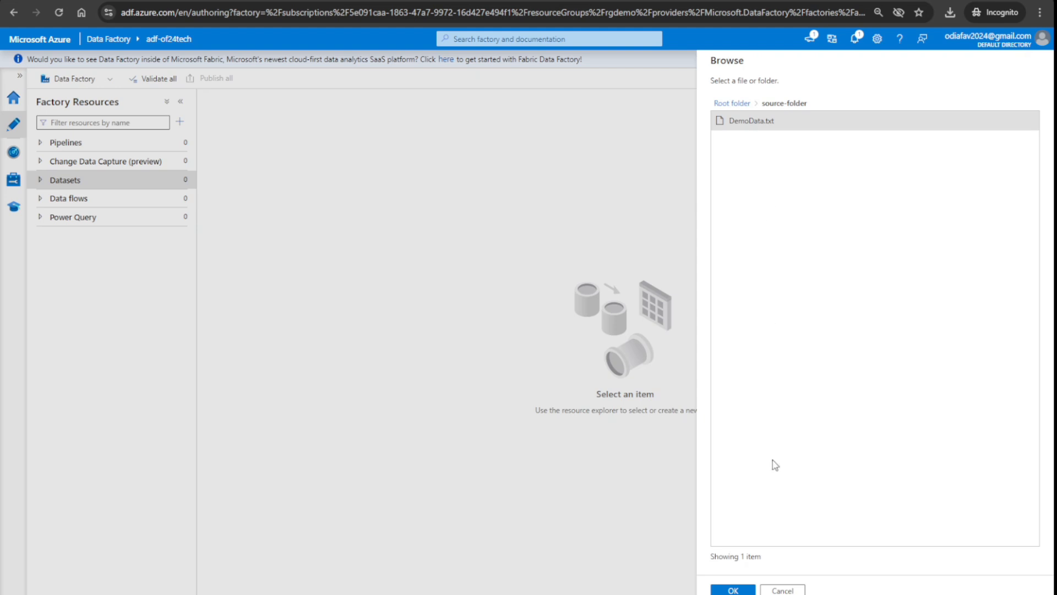
pyautogui.click(733, 590)
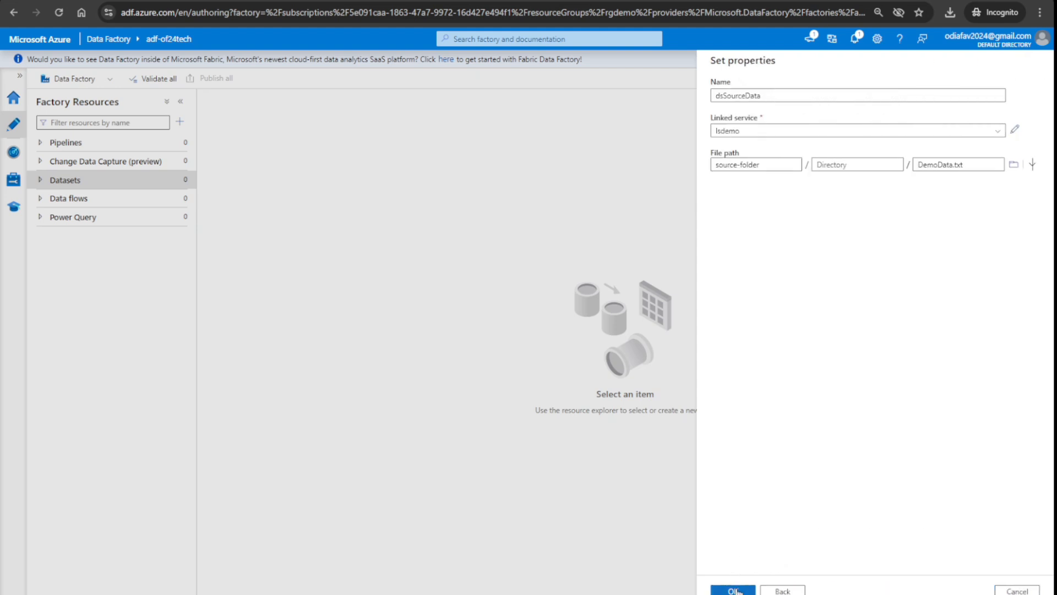
pyautogui.click(734, 590)
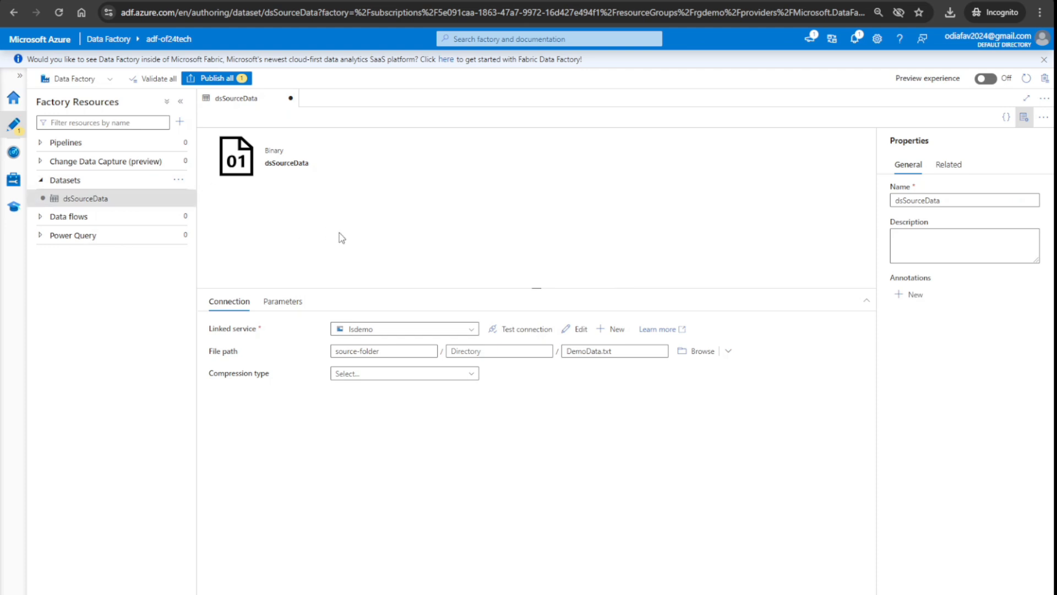
# Step: Check the containers of stof24test and create a second Binary dataset dsDestinationData on lsdemo with directory destination-folder and file name TargetDemoFile.txt
pyautogui.click(176, 181)
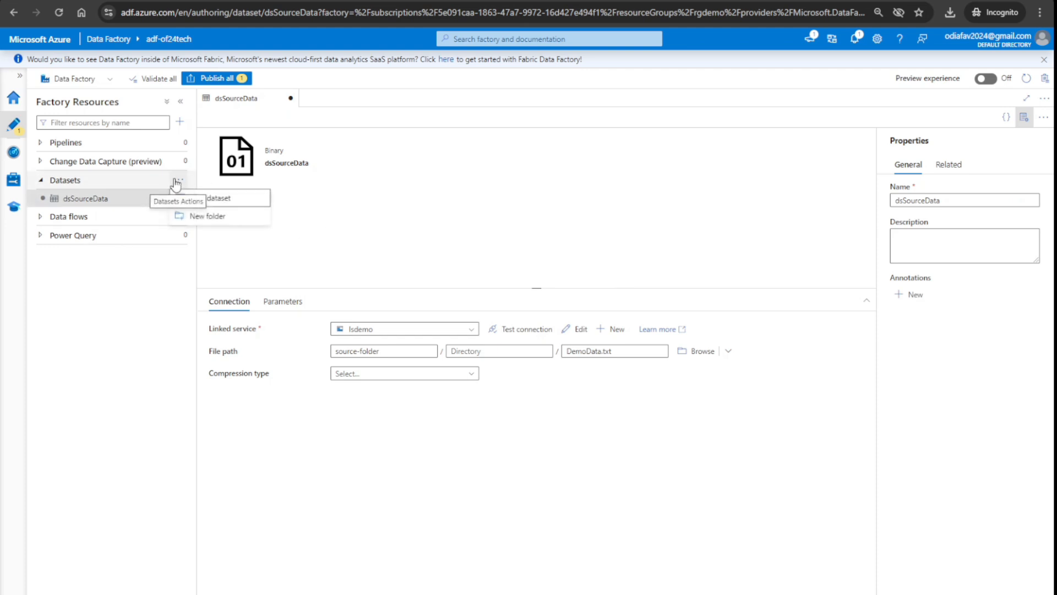
pyautogui.click(218, 200)
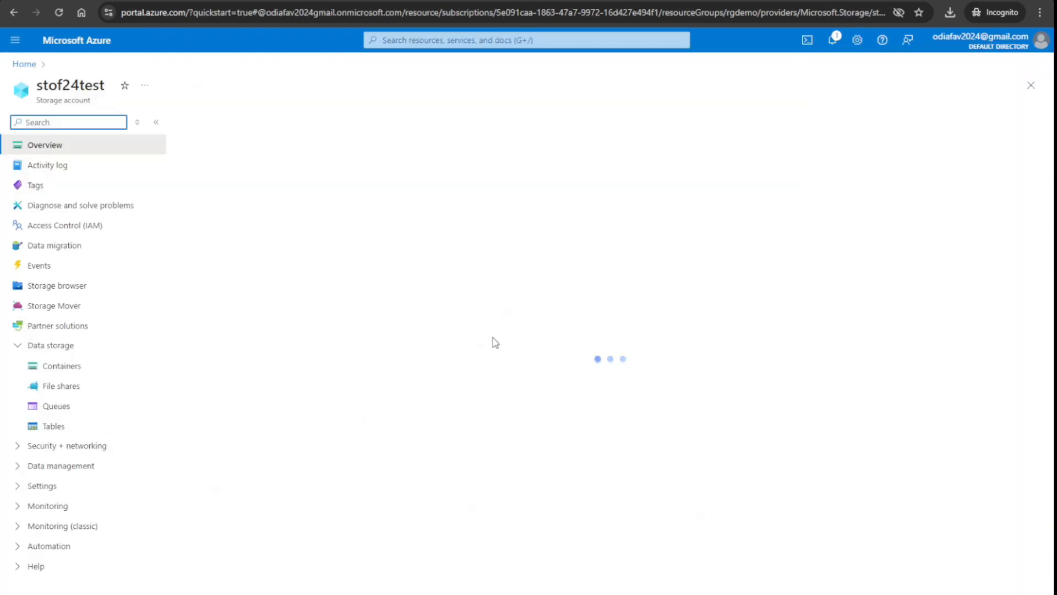
pyautogui.click(62, 366)
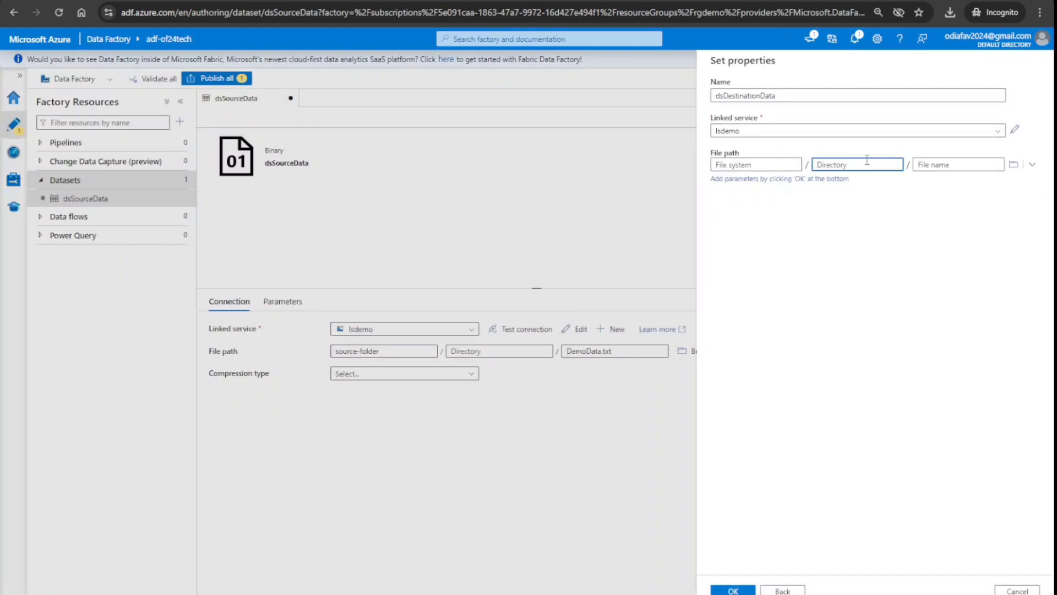
pyautogui.write('Destination-Folder')
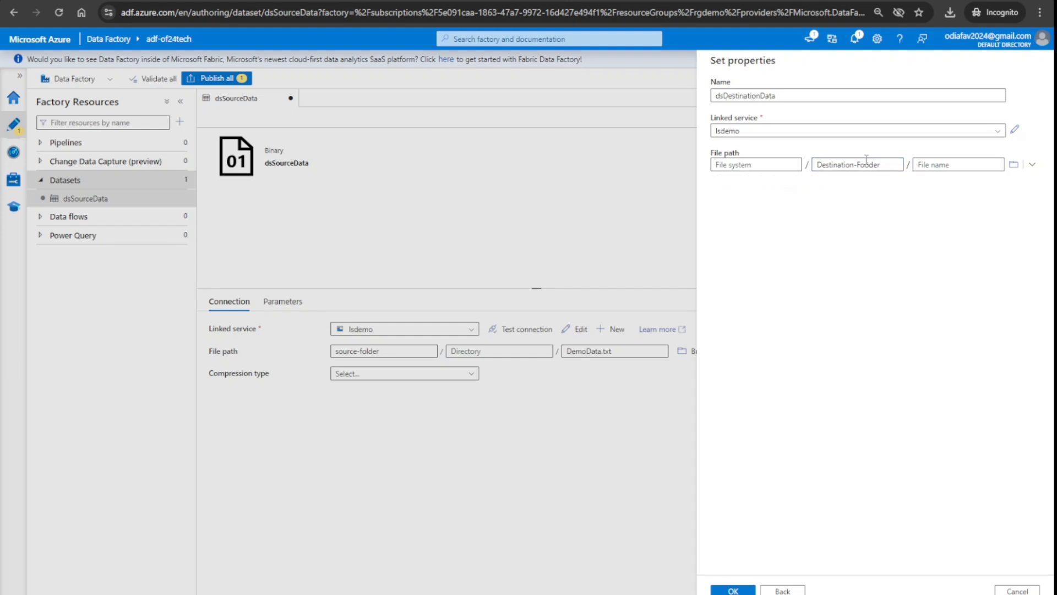
pyautogui.click(944, 163)
pyautogui.write('TargetDemoFile.txt')
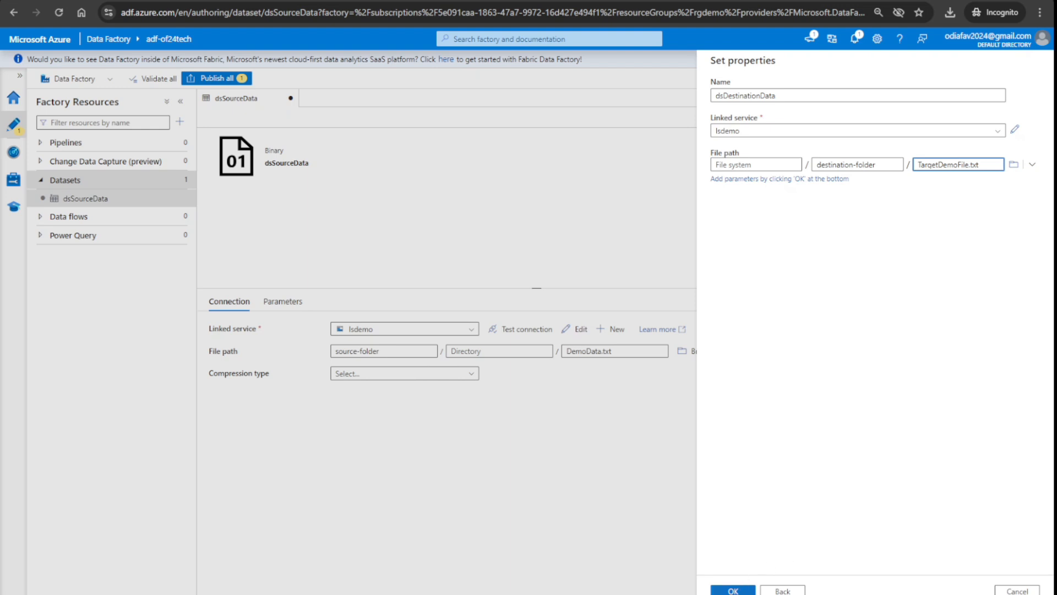
pyautogui.click(733, 590)
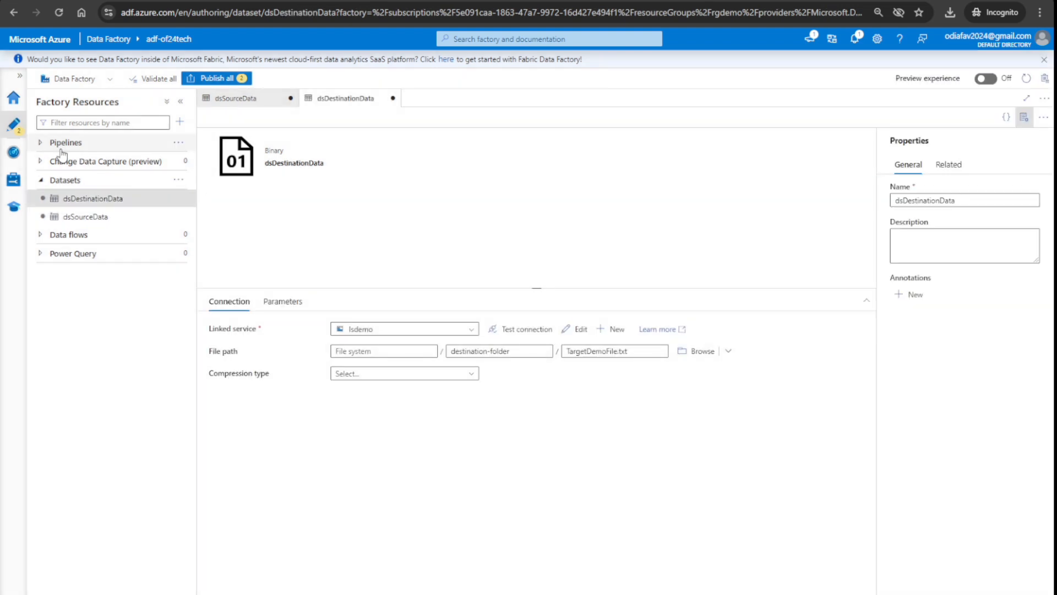
# Step: Create a new pipeline named demoCopyFile and add a Copy data activity to its canvas
pyautogui.click(43, 144)
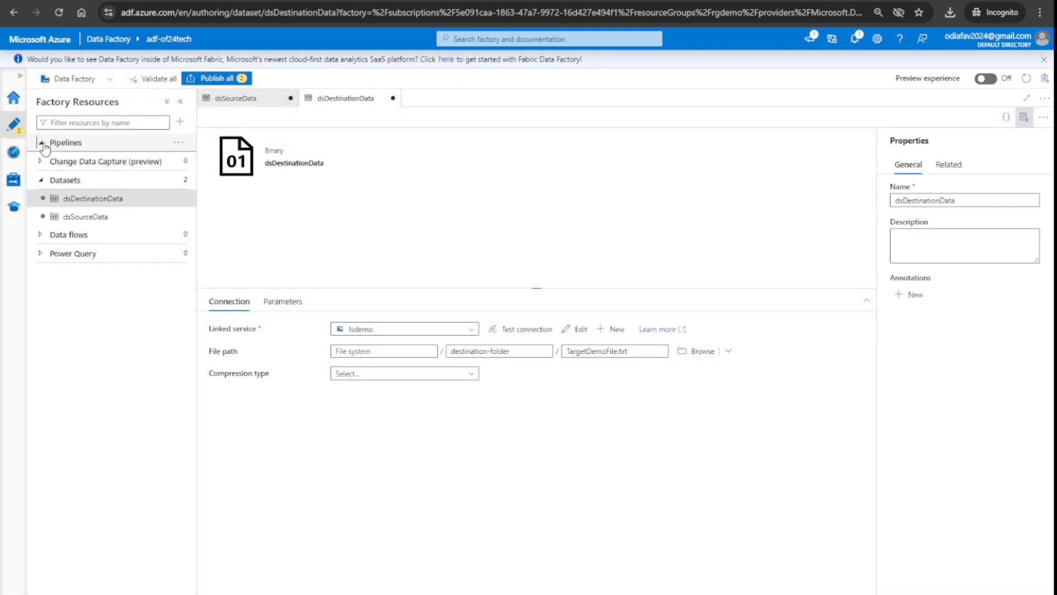
pyautogui.click(178, 143)
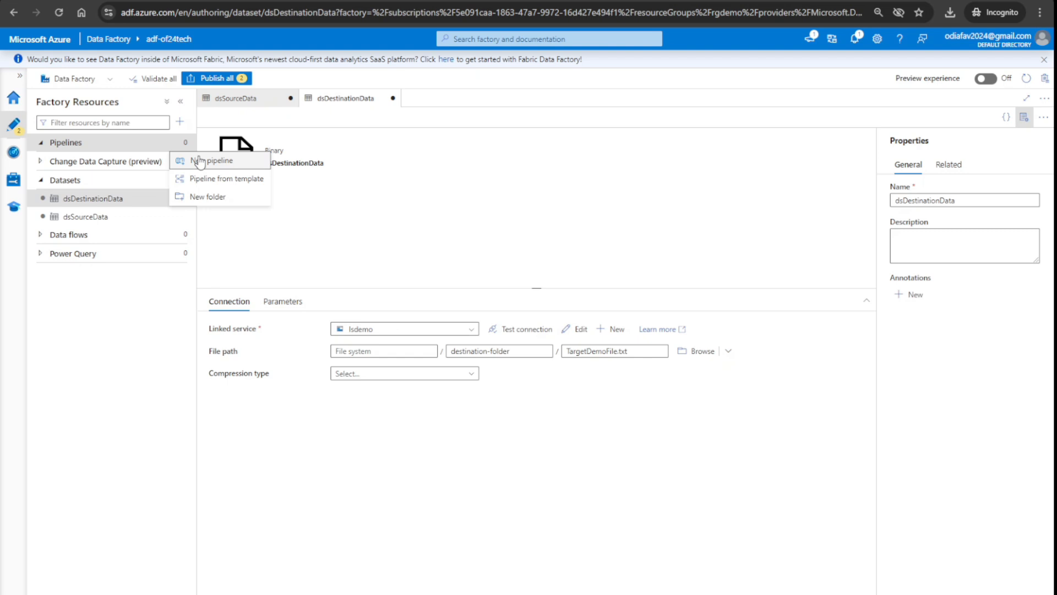
pyautogui.click(199, 161)
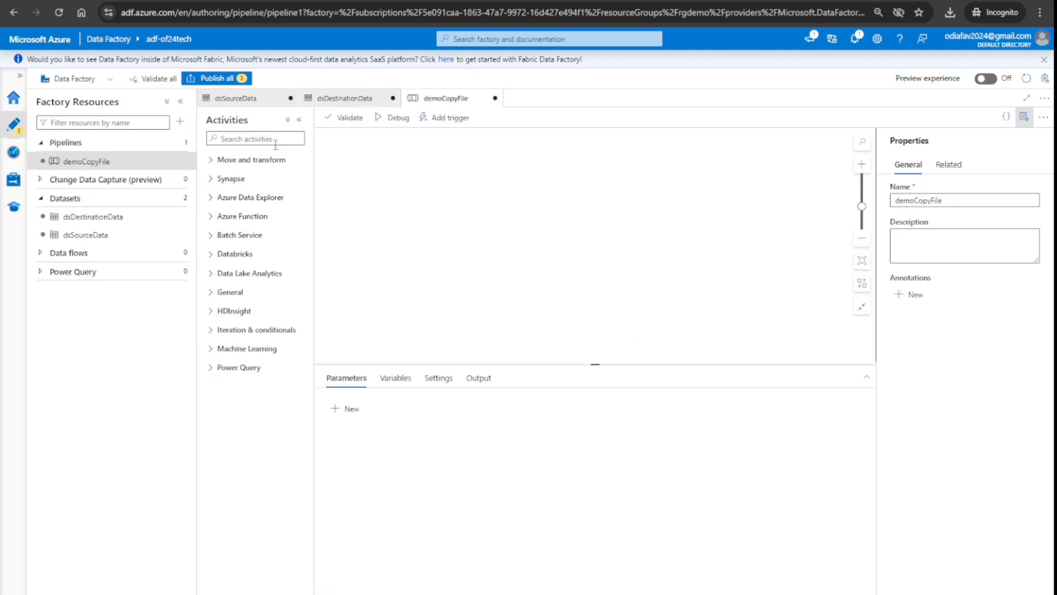
pyautogui.click(269, 138)
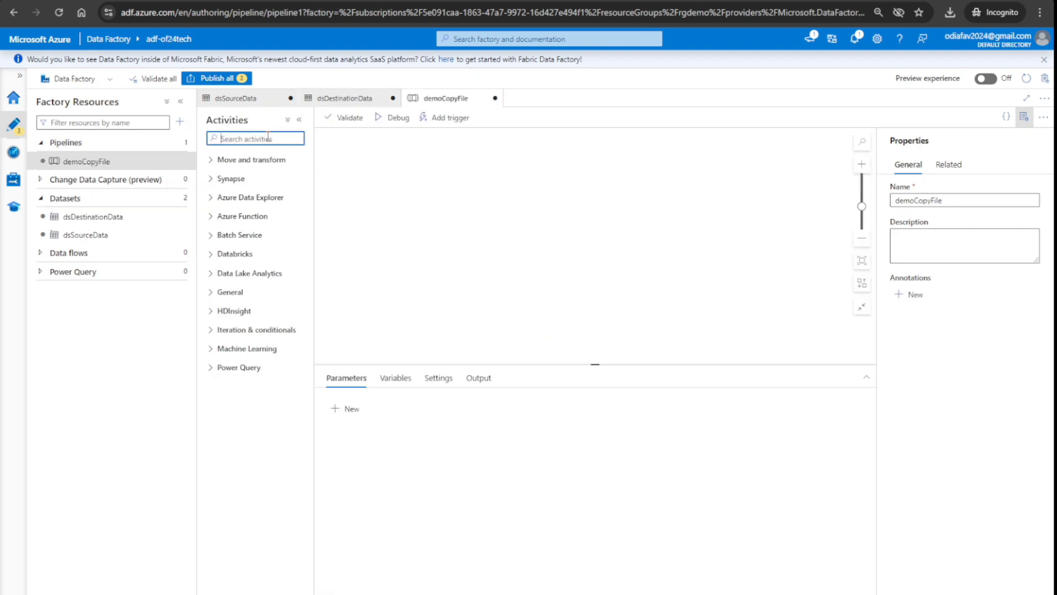
pyautogui.write('copy')
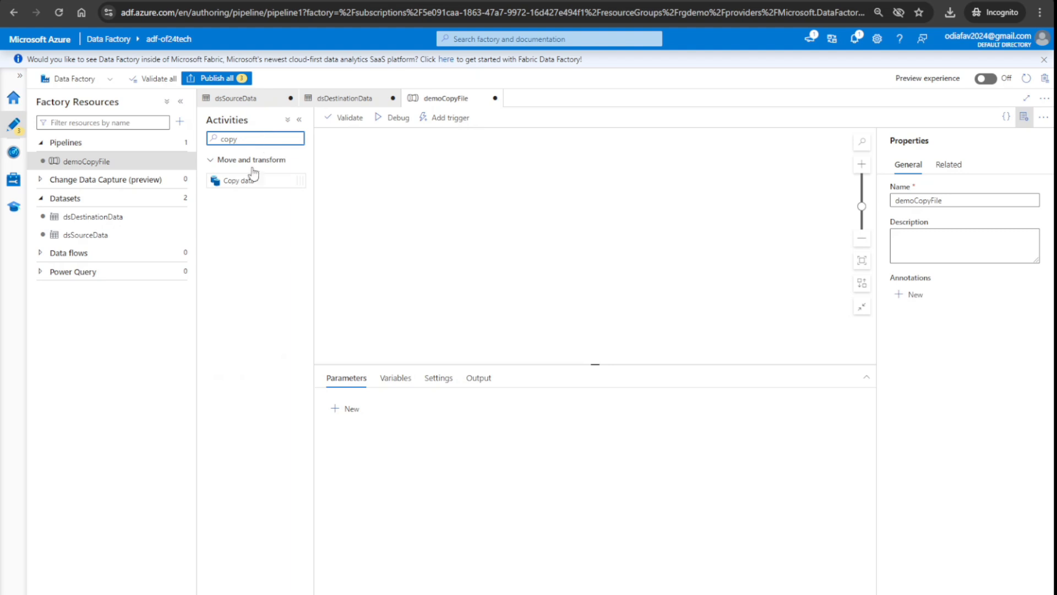
pyautogui.moveTo(236, 181); pyautogui.dragTo(467, 184)
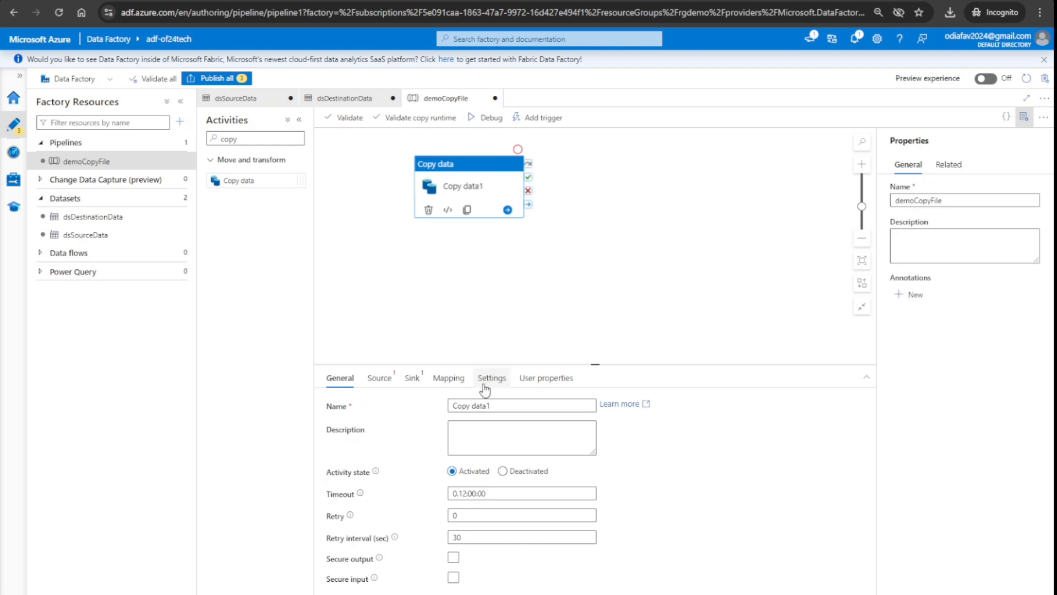
# Step: Set the Copy data activity's source to dsSourceData and its sink to dsDestinationData, and start a debug run of the pipeline
pyautogui.click(386, 380)
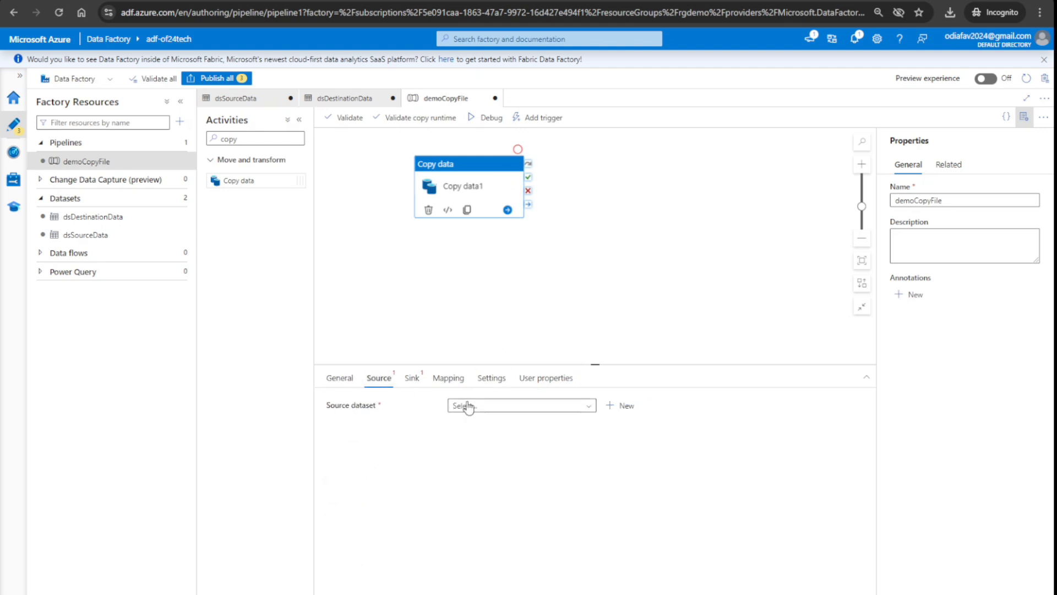
pyautogui.click(489, 407)
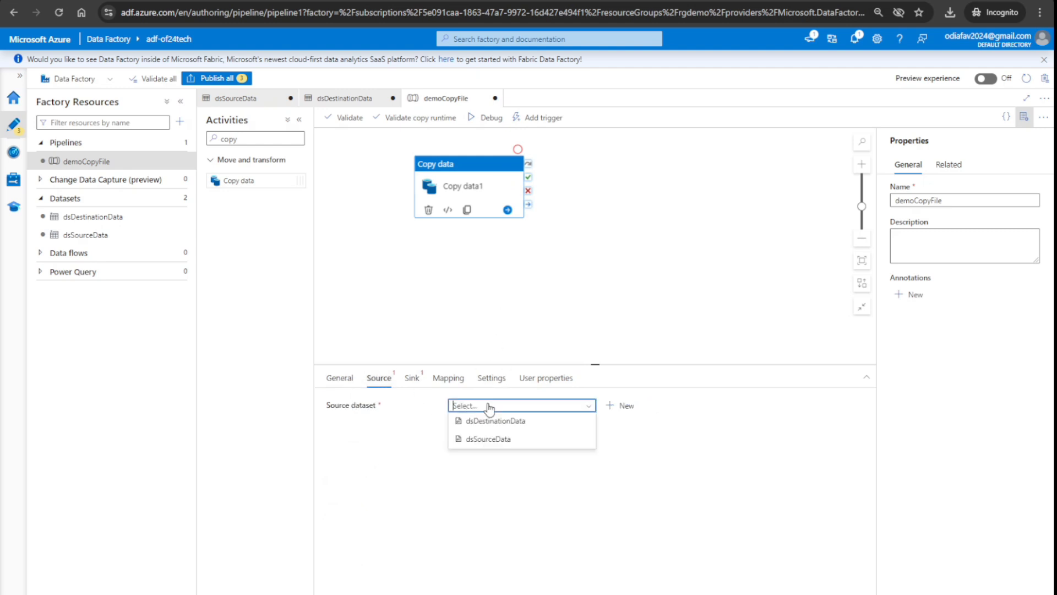
pyautogui.click(478, 438)
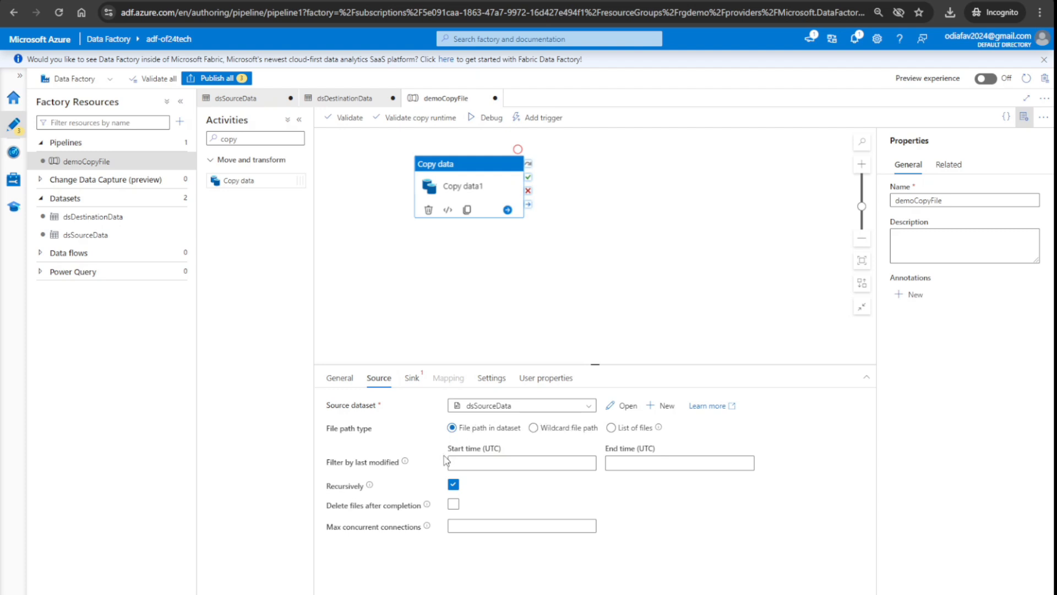
pyautogui.moveTo(405, 461)
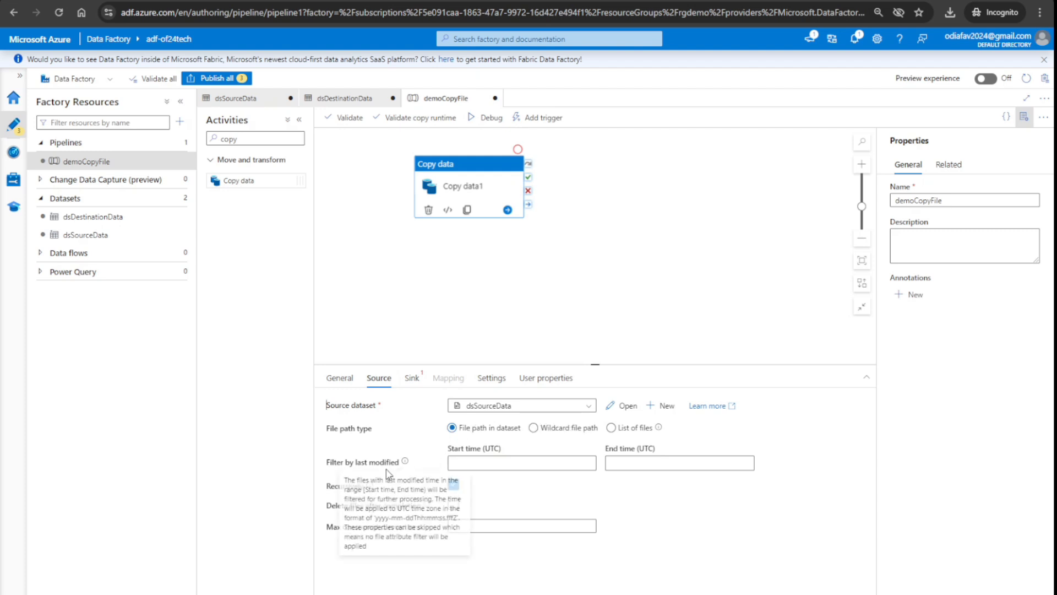
pyautogui.click(412, 380)
pyautogui.click(475, 407)
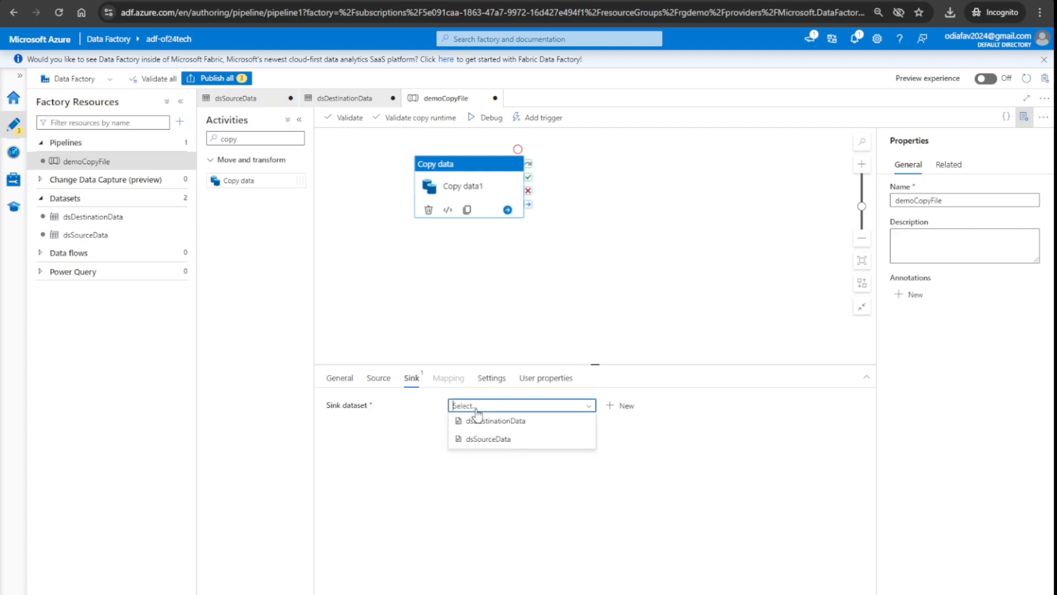
pyautogui.click(485, 422)
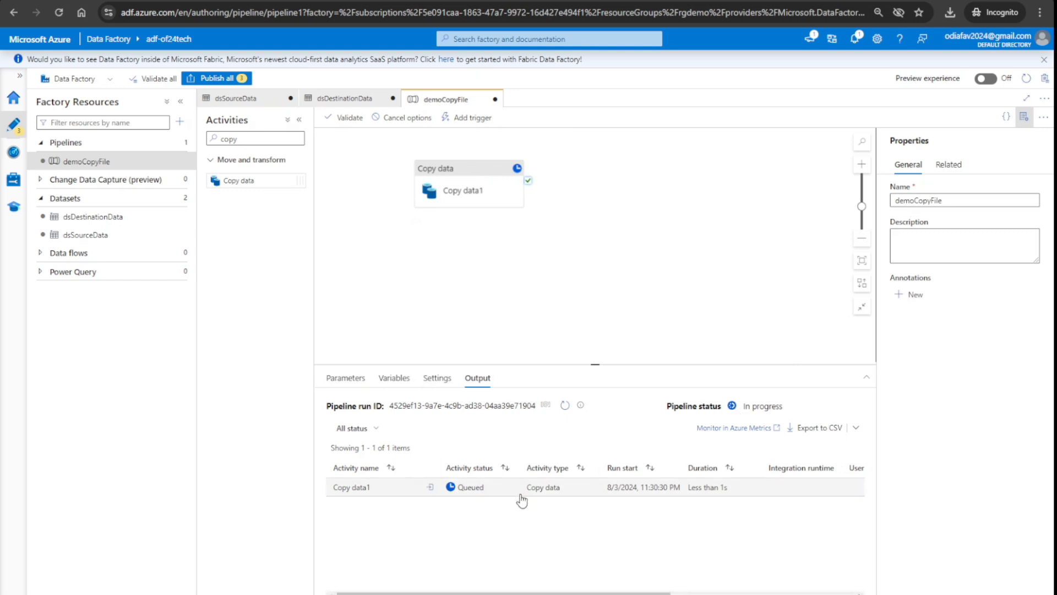
# Step: Review the input JSON of the Copy data1 activity run and close it
pyautogui.click(430, 488)
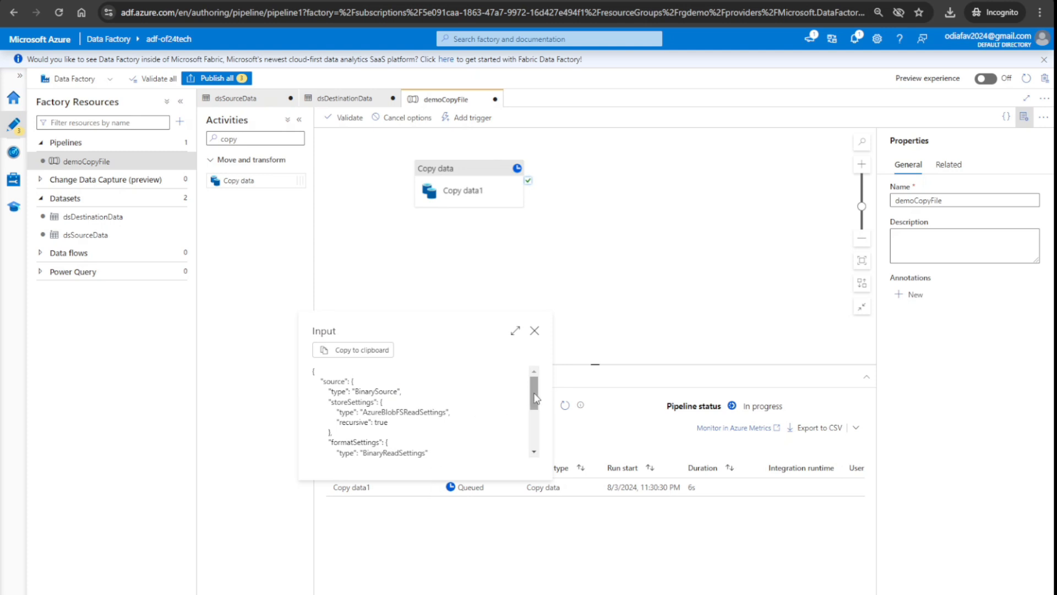
pyautogui.moveTo(532, 392)
pyautogui.mouseDown()
pyautogui.moveTo(537, 436)
pyautogui.moveTo(533, 379)
pyautogui.mouseUp()
pyautogui.click(534, 331)
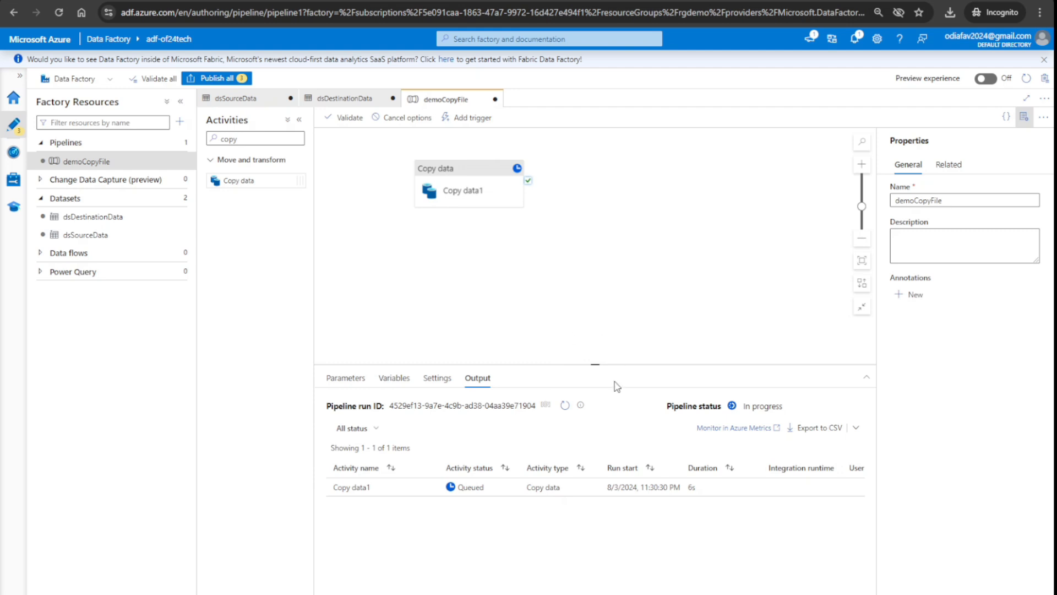
# Step: Refresh the pipeline run status, review the output JSON of the Copy data1 activity run, and close it
pyautogui.click(566, 411)
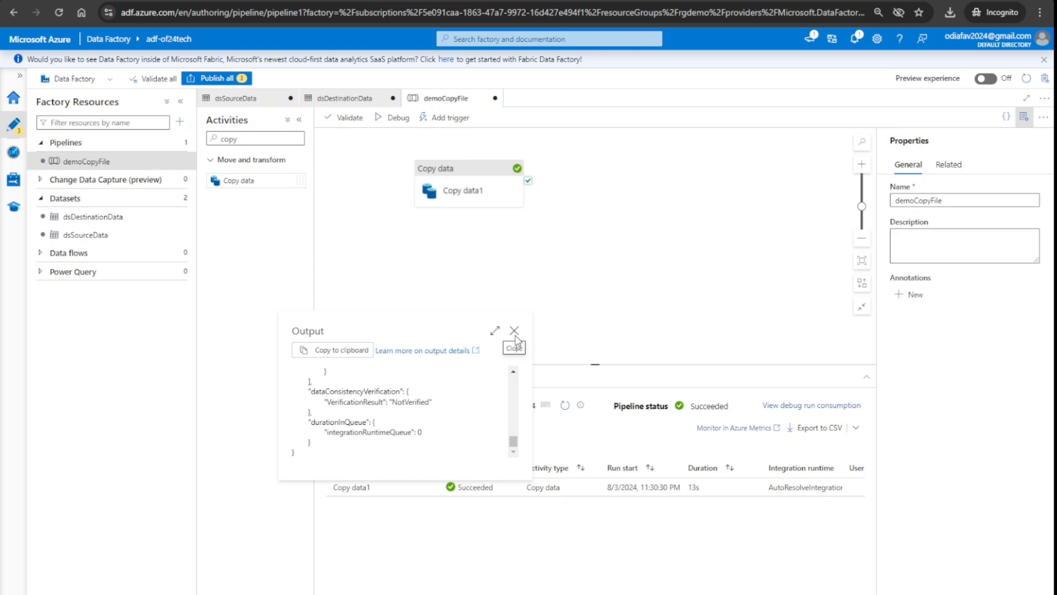
pyautogui.click(514, 331)
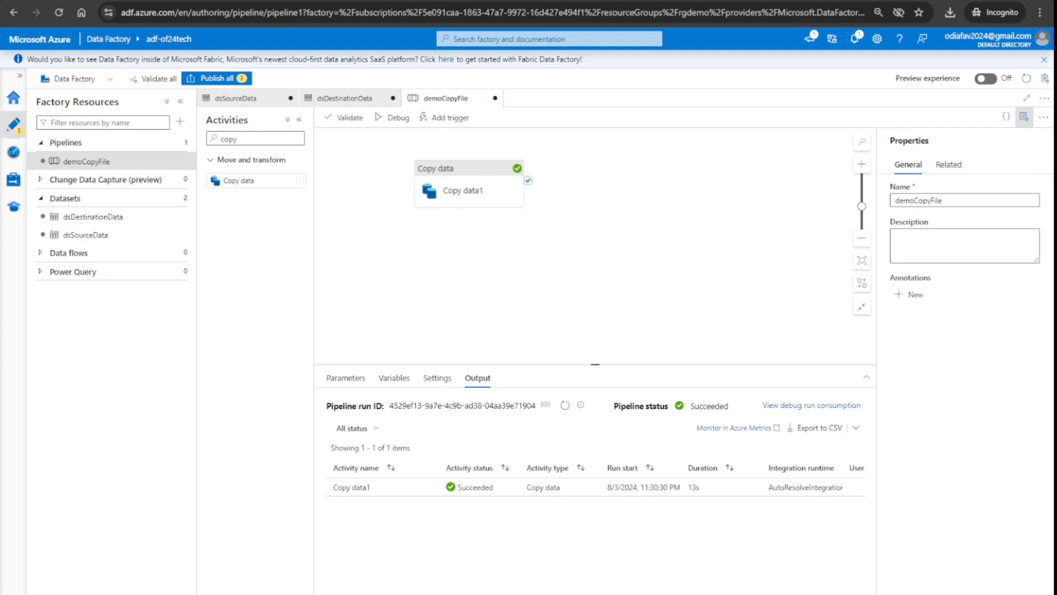
# Step: Switch to the Azure portal, refresh the container list of stof24test, and open the destination-folder container
pyautogui.click(319, 1)
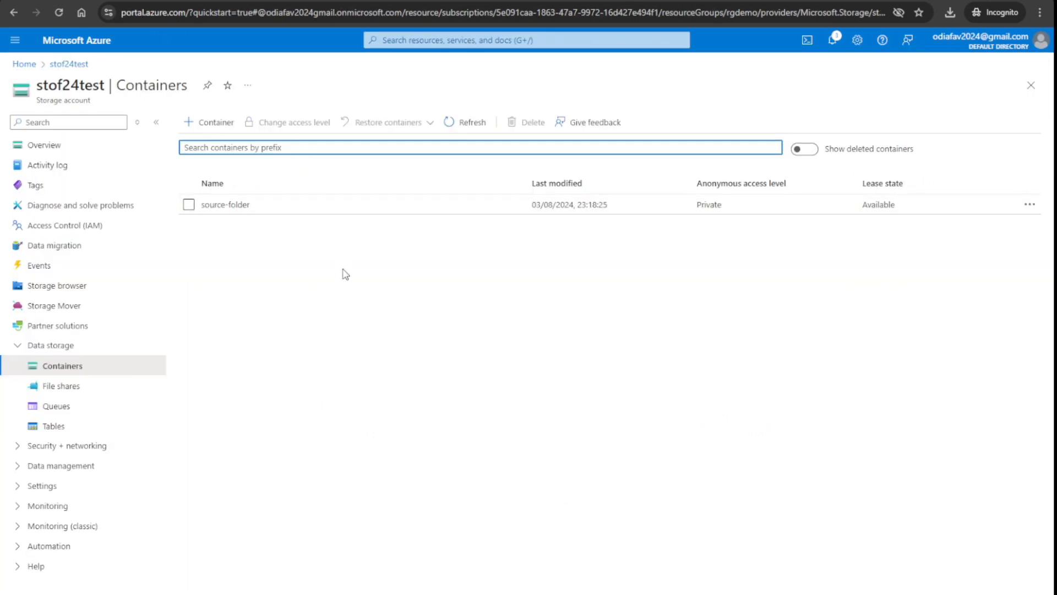
pyautogui.click(464, 128)
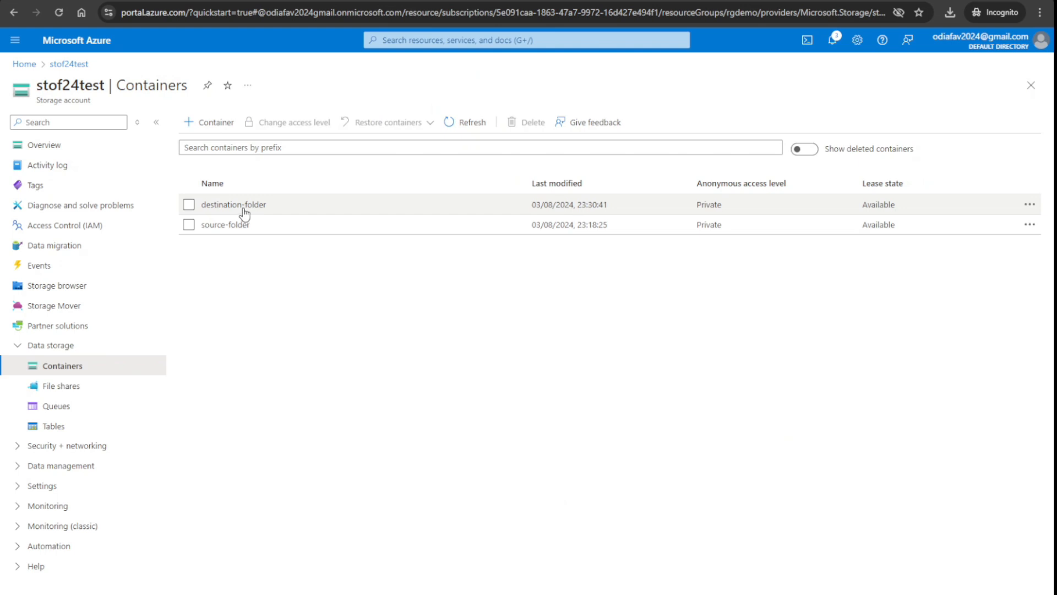
pyautogui.click(245, 207)
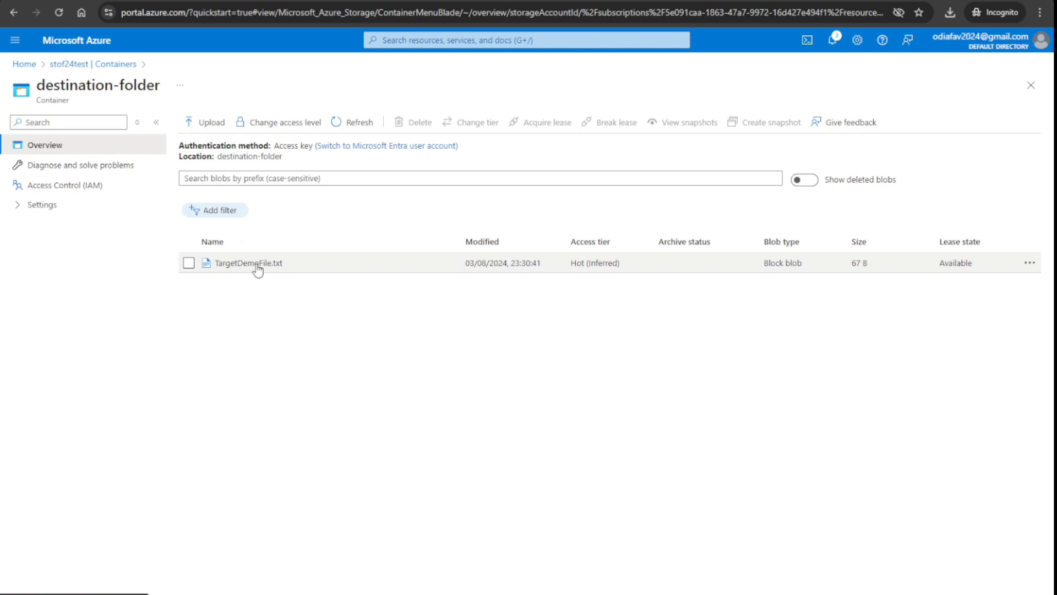
# Step: Download TargetDemoFile.txt from destination-folder and open it in Notepad to check its copied contents
pyautogui.click(189, 262)
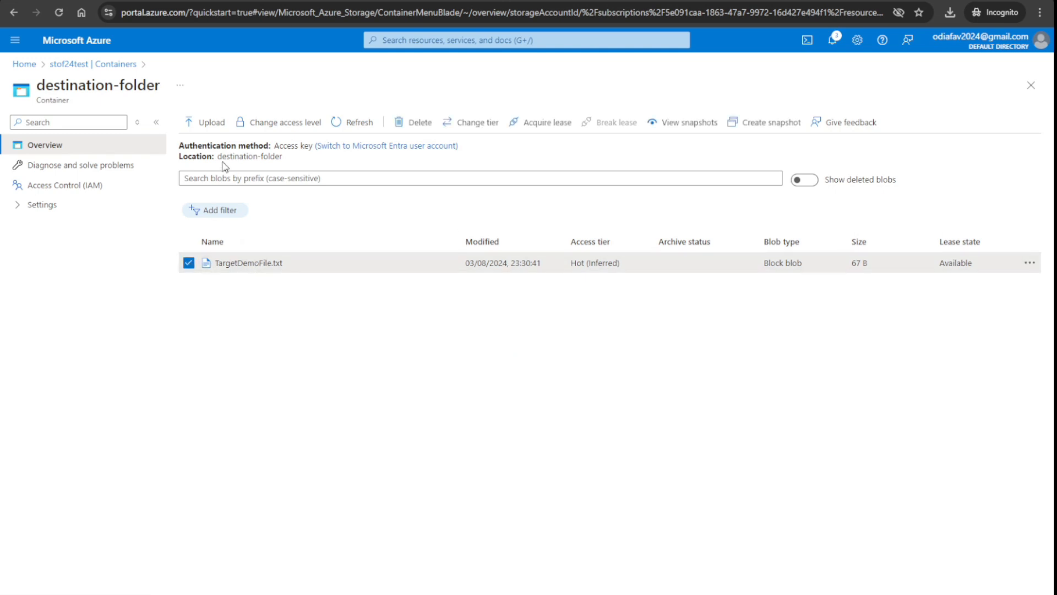
pyautogui.click(248, 264)
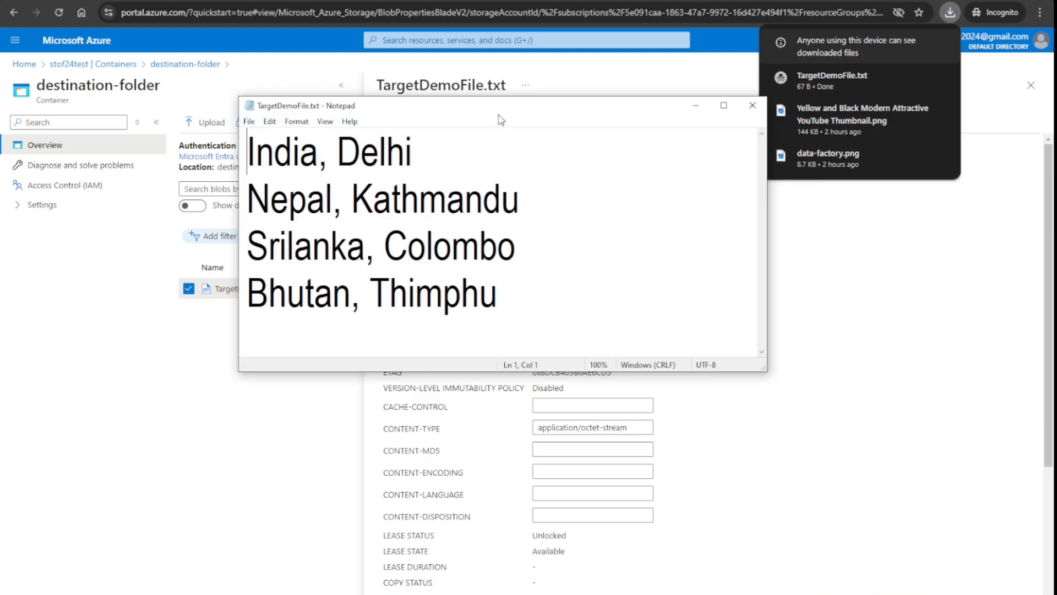
pyautogui.moveTo(499, 116); pyautogui.dragTo(510, 154)
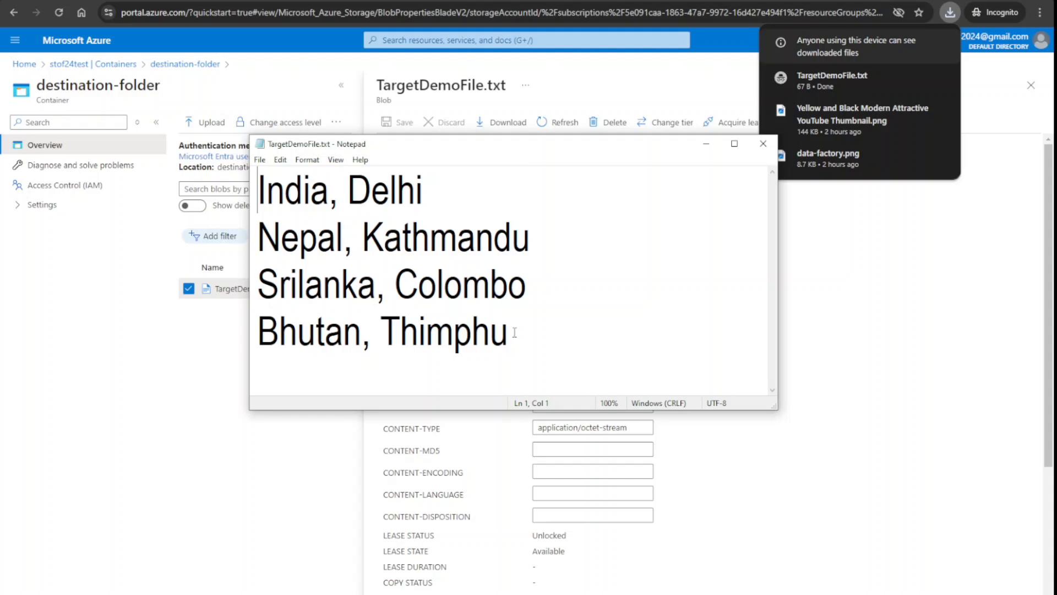